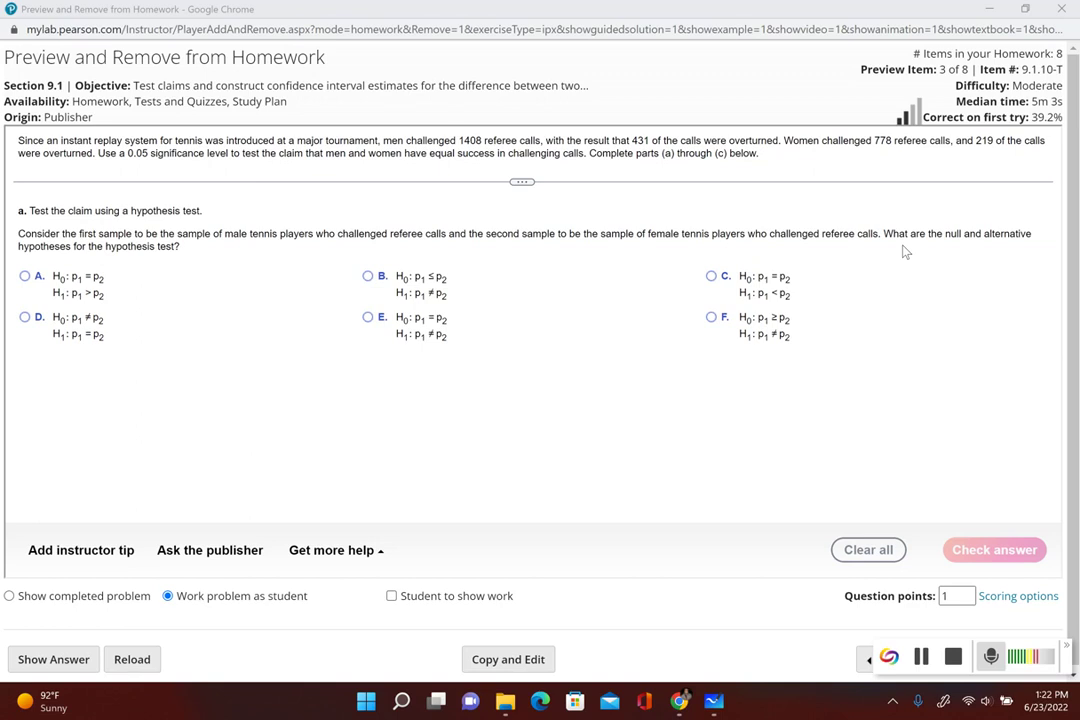
Bring the Microsoft Whiteboard window to the front from the taskbar.
click(714, 701)
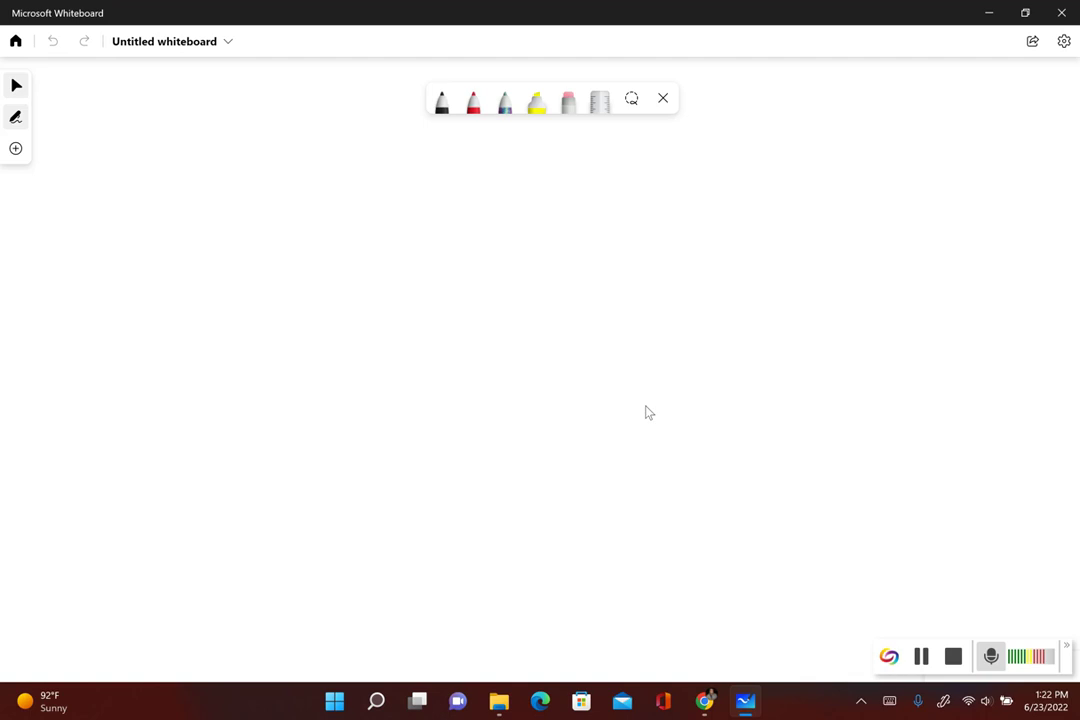
Handwrite the claim 1) p1 = p2 and its opposite 2) p1 ≠ p2.
mouse_move(121, 161)
mouse_down()
mouse_move(141, 184)
mouse_move(198, 180)
mouse_up()
drag(218, 180, 248, 172)
drag(236, 181, 280, 187)
drag(280, 169, 311, 186)
drag(140, 232, 175, 256)
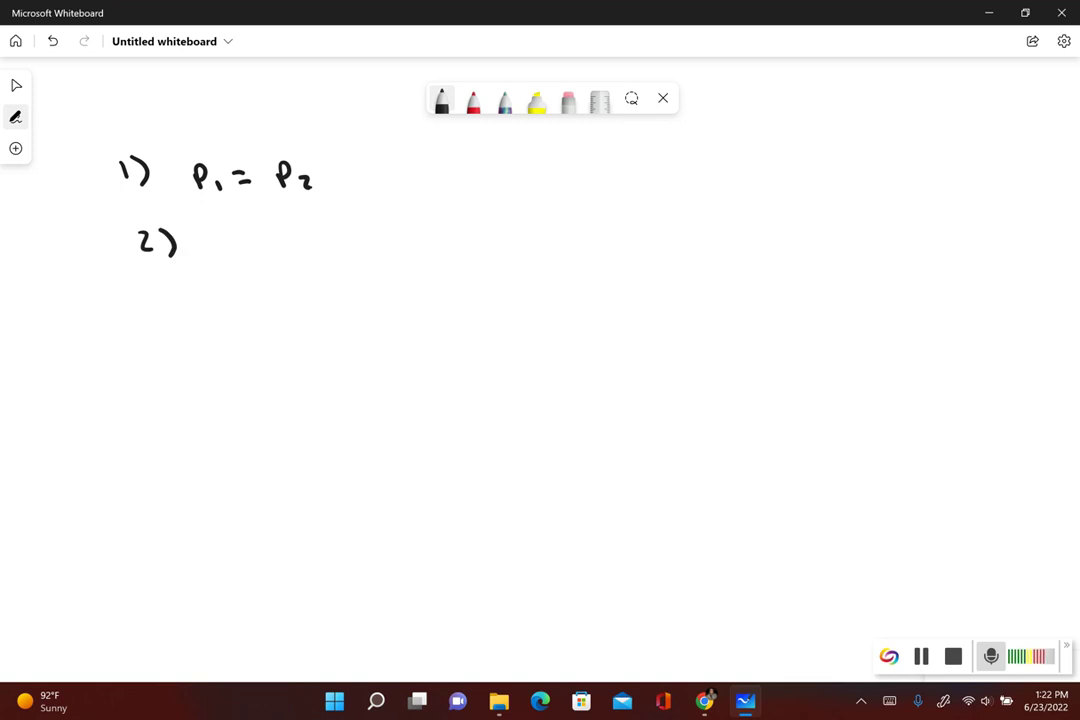
mouse_move(214, 237)
mouse_down()
mouse_move(215, 260)
mouse_move(219, 250)
mouse_up()
drag(239, 252, 273, 241)
drag(263, 249, 295, 257)
drag(294, 236, 327, 256)
Write 3) with H0: p1 = p2 and the H1: label beneath it.
mouse_move(152, 309)
mouse_down()
mouse_move(185, 312)
mouse_move(183, 332)
mouse_move(250, 327)
mouse_up()
mouse_move(233, 318)
mouse_down()
mouse_move(263, 316)
mouse_move(238, 372)
mouse_up()
drag(255, 358, 256, 364)
drag(266, 364, 267, 375)
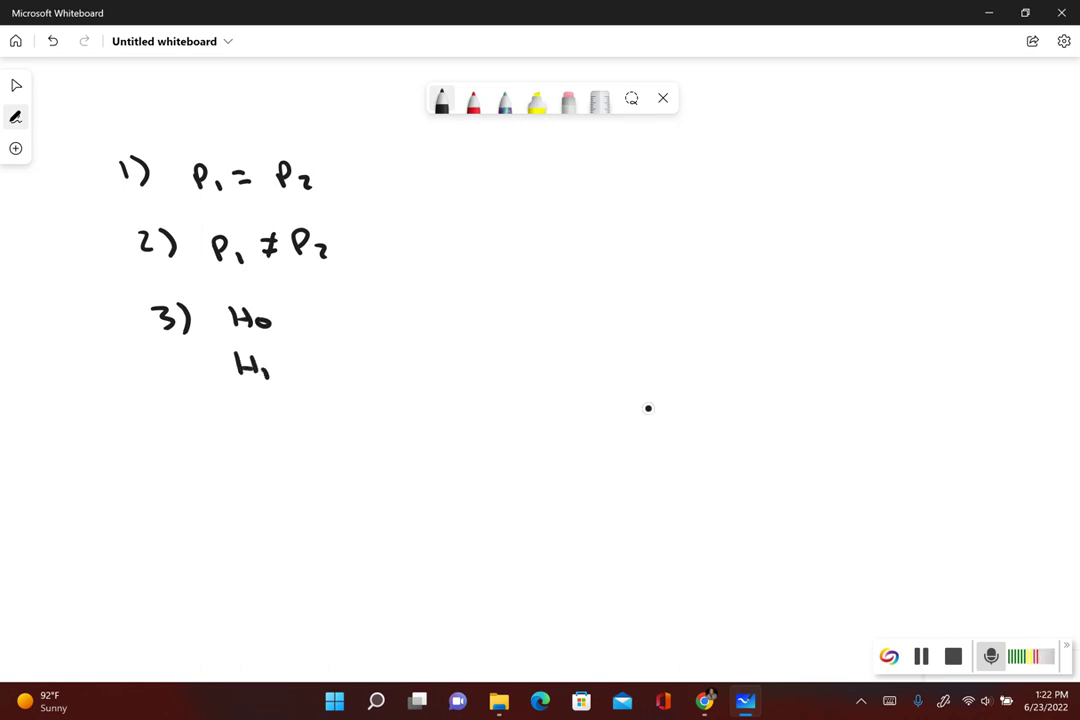
click(292, 321)
click(293, 328)
mouse_move(326, 311)
mouse_down()
mouse_move(326, 333)
mouse_move(328, 322)
mouse_up()
drag(346, 322, 347, 331)
drag(356, 321, 385, 333)
drag(385, 315, 390, 322)
drag(401, 317, 411, 327)
click(302, 362)
click(302, 373)
Draw a red brace beside lines 1) and 2).
click(473, 98)
mouse_move(375, 163)
mouse_down()
mouse_move(401, 166)
mouse_move(390, 264)
mouse_up()
click(441, 98)
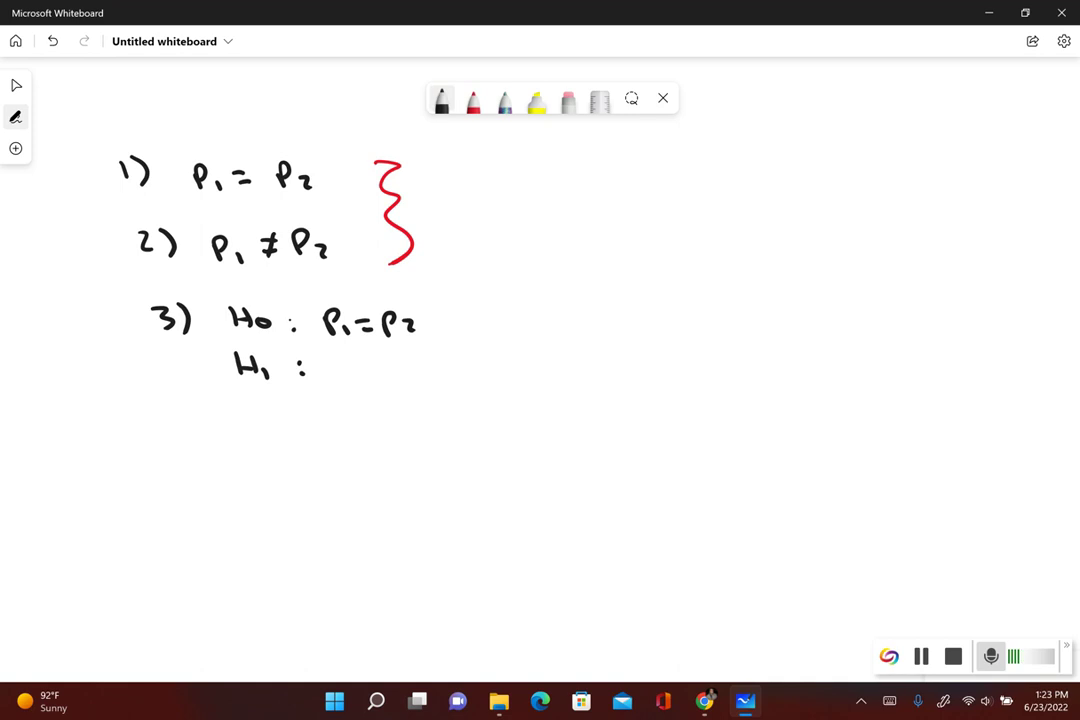
Complete the alternative hypothesis as H1: p1 ≠ p2.
mouse_move(333, 362)
mouse_down()
mouse_move(333, 386)
mouse_move(344, 374)
mouse_move(362, 385)
mouse_up()
drag(379, 369, 396, 369)
drag(379, 378, 408, 385)
drag(408, 364, 411, 375)
drag(428, 369, 439, 383)
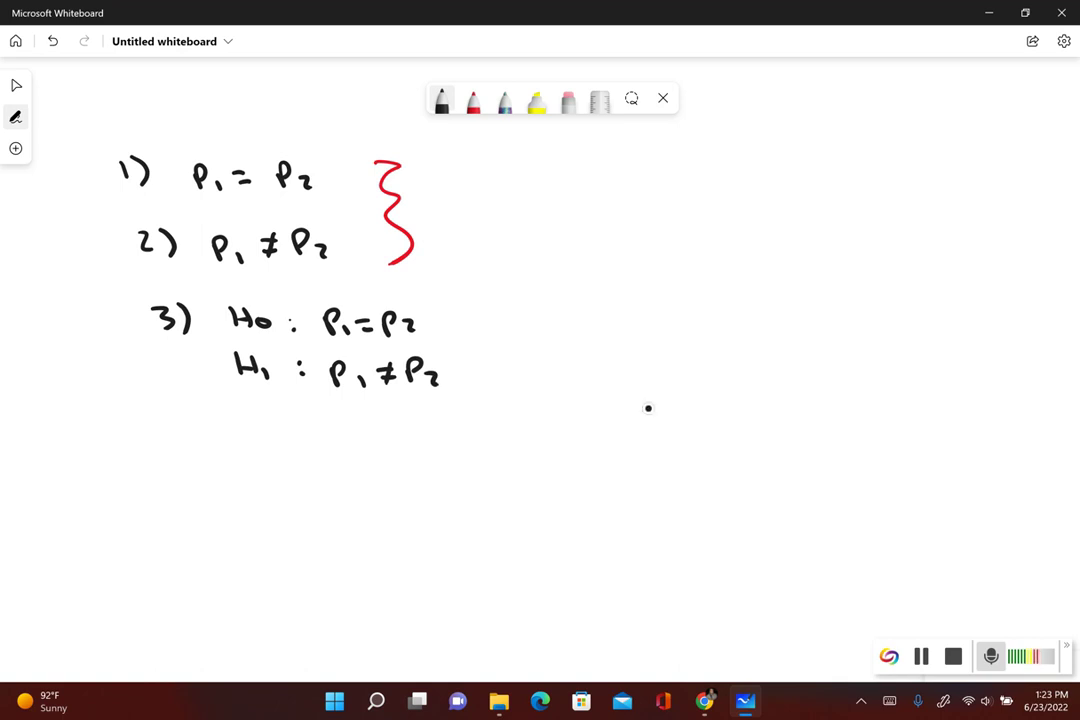
Note 'two tailed test' beside the H1 line.
mouse_move(550, 368)
mouse_down()
mouse_move(550, 386)
mouse_move(558, 377)
mouse_up()
drag(565, 376, 644, 384)
drag(637, 376, 653, 374)
drag(667, 372, 675, 381)
drag(676, 364, 686, 381)
mouse_move(694, 375)
mouse_down()
mouse_move(735, 362)
mouse_move(775, 383)
mouse_up()
drag(768, 375, 800, 381)
drag(815, 370, 806, 382)
drag(829, 366, 829, 383)
drag(822, 374, 837, 373)
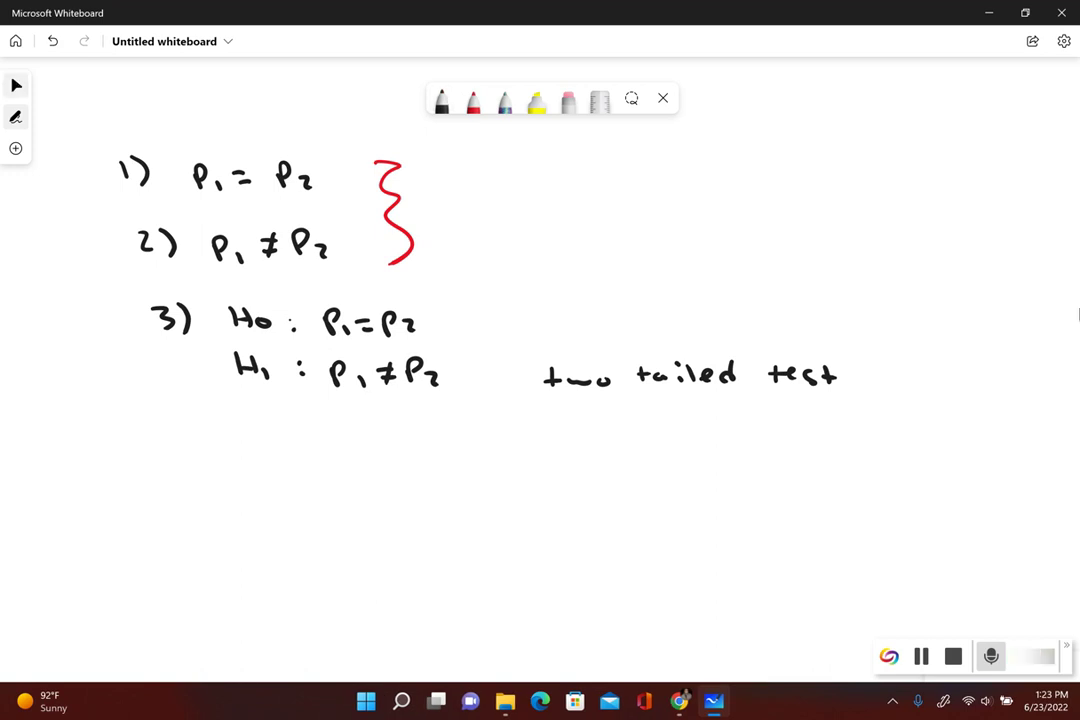
Choose option E (H0: p1 = p2, H1: p1 ≠ p2) and have it checked correct.
mouse_move(677, 706)
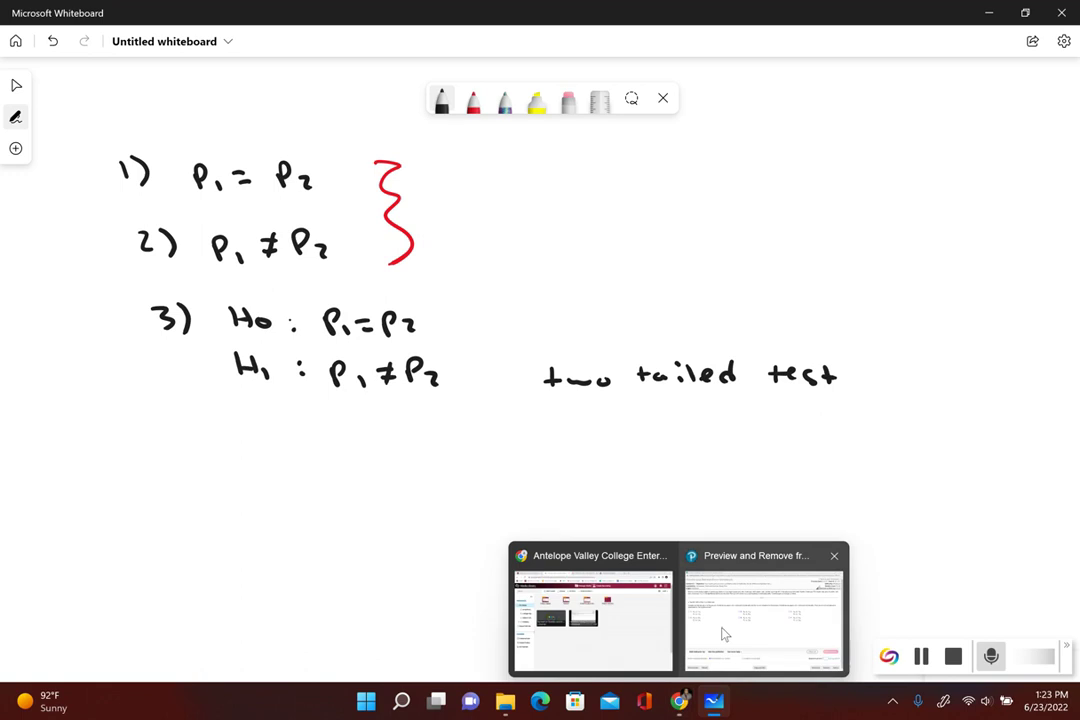
click(723, 634)
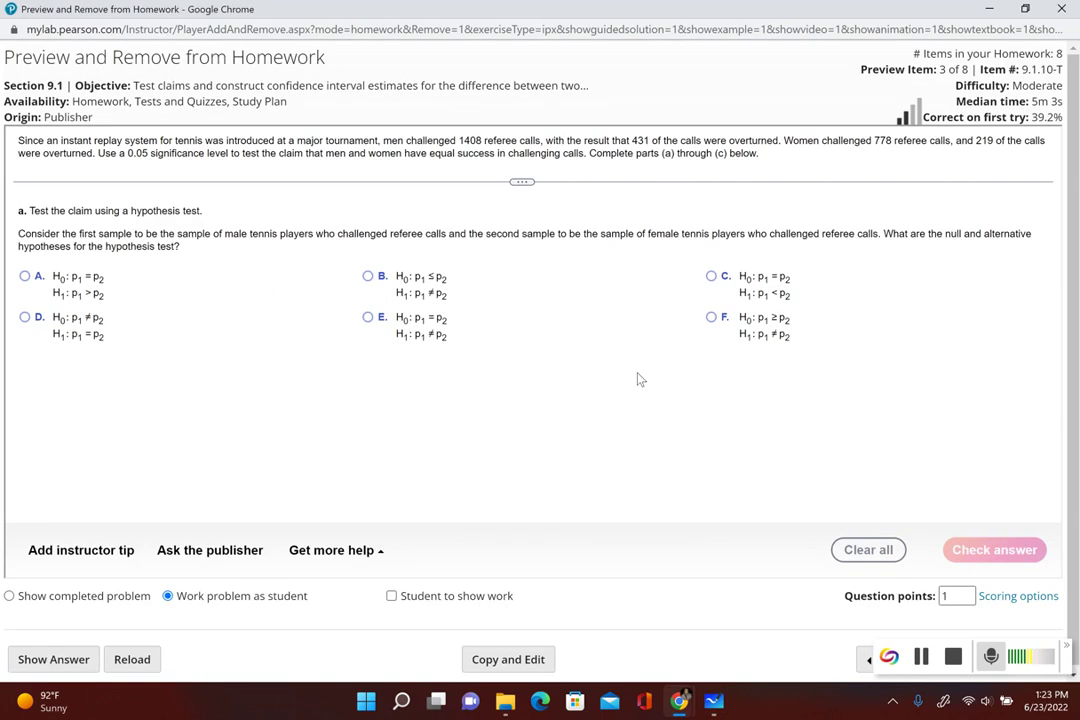
click(368, 317)
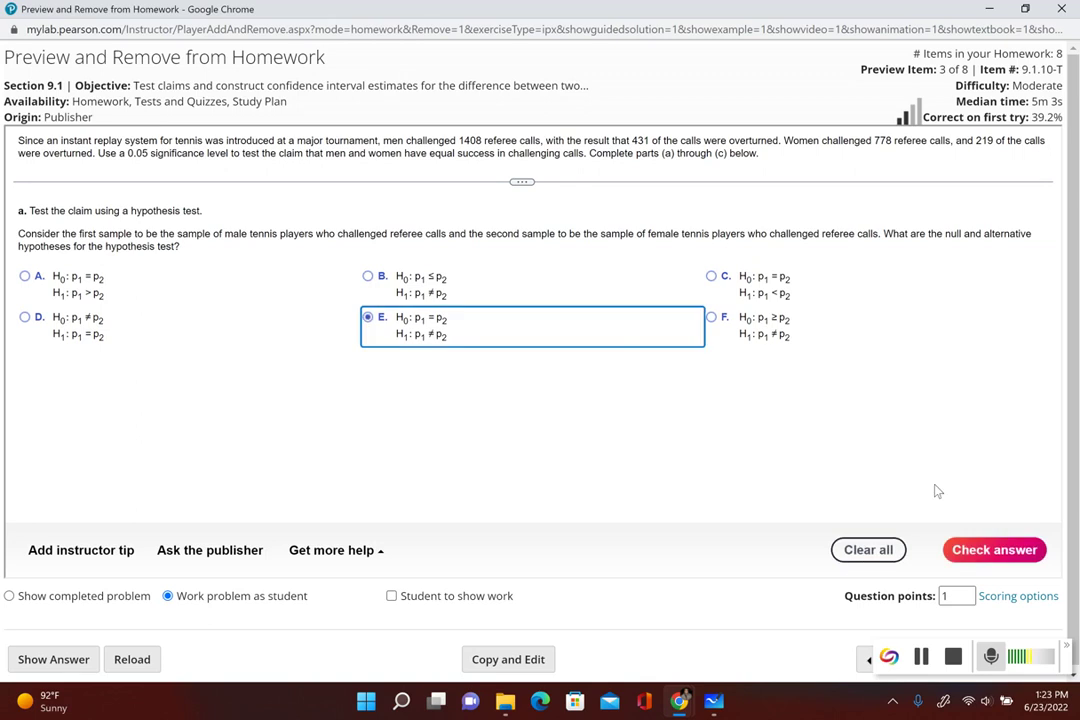
click(1001, 563)
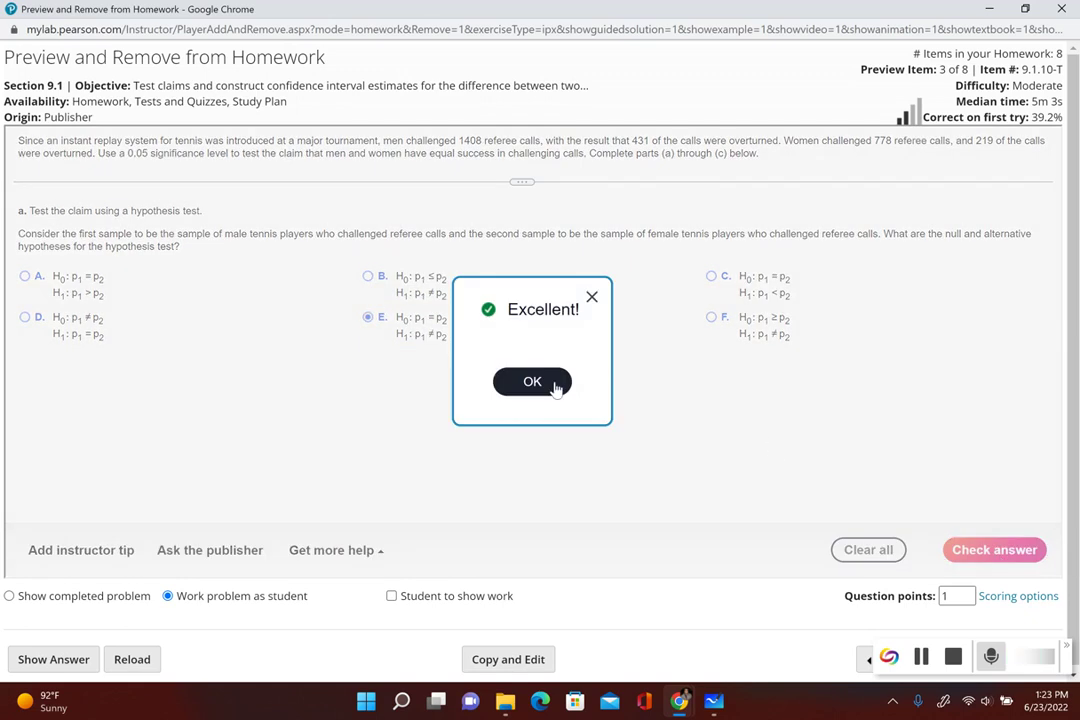
click(556, 386)
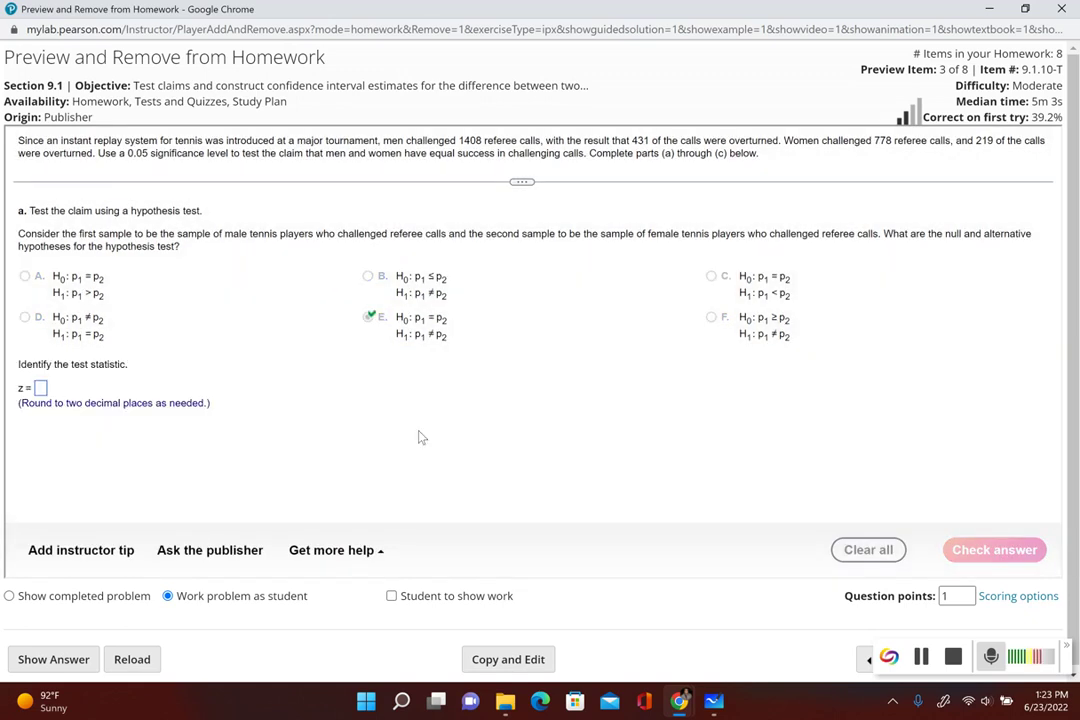
Launch StatCrunch beside the homework and open Proportion Stats > Two Sample > With Summary.
click(355, 550)
click(357, 484)
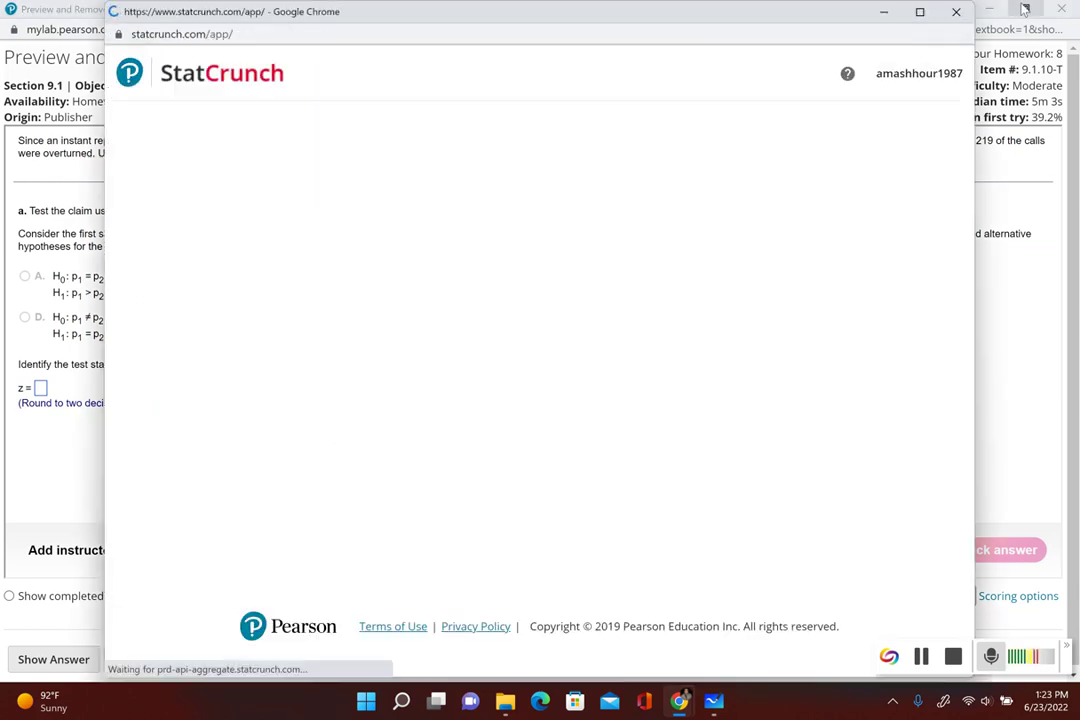
mouse_move(1025, 9)
click(922, 54)
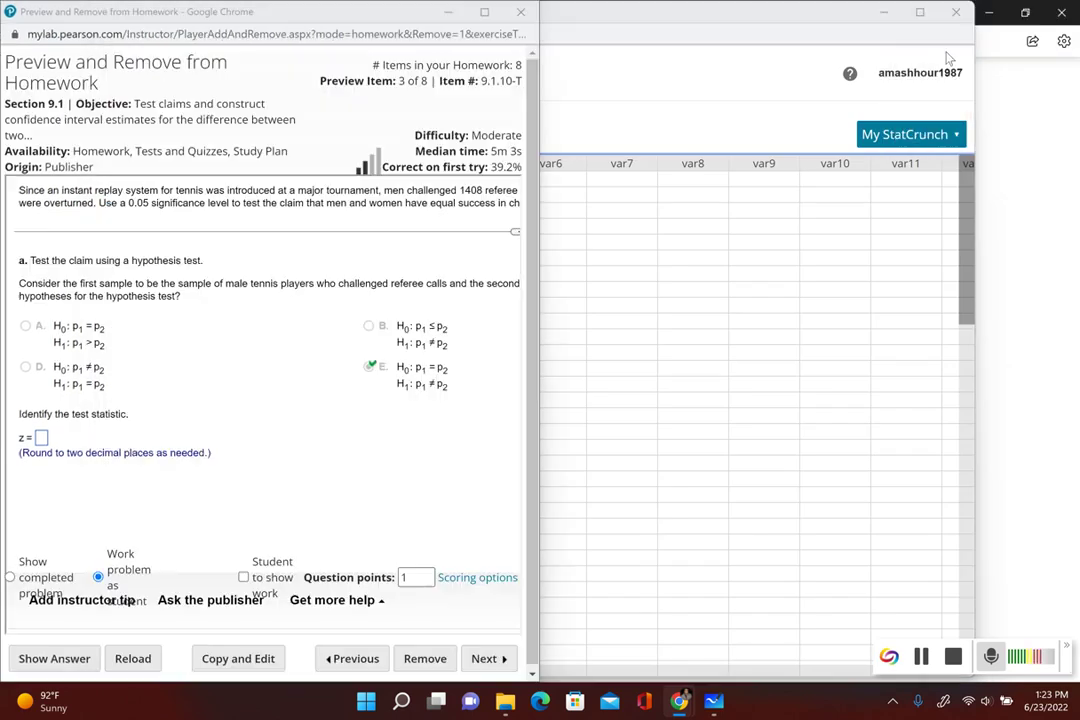
click(736, 285)
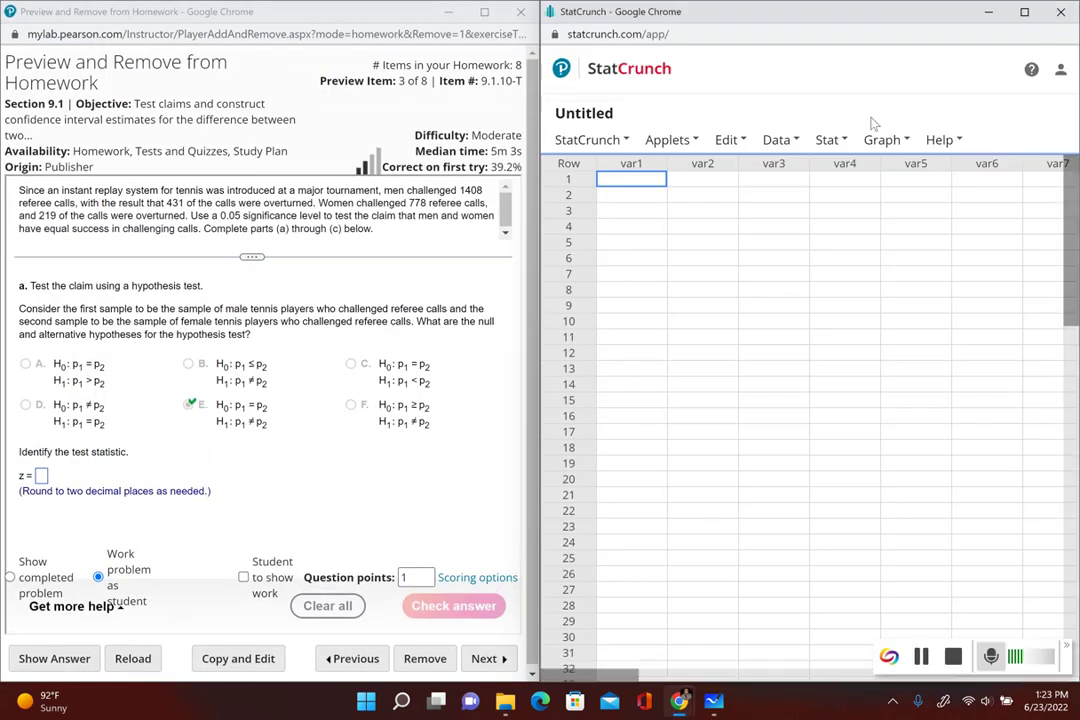
click(845, 141)
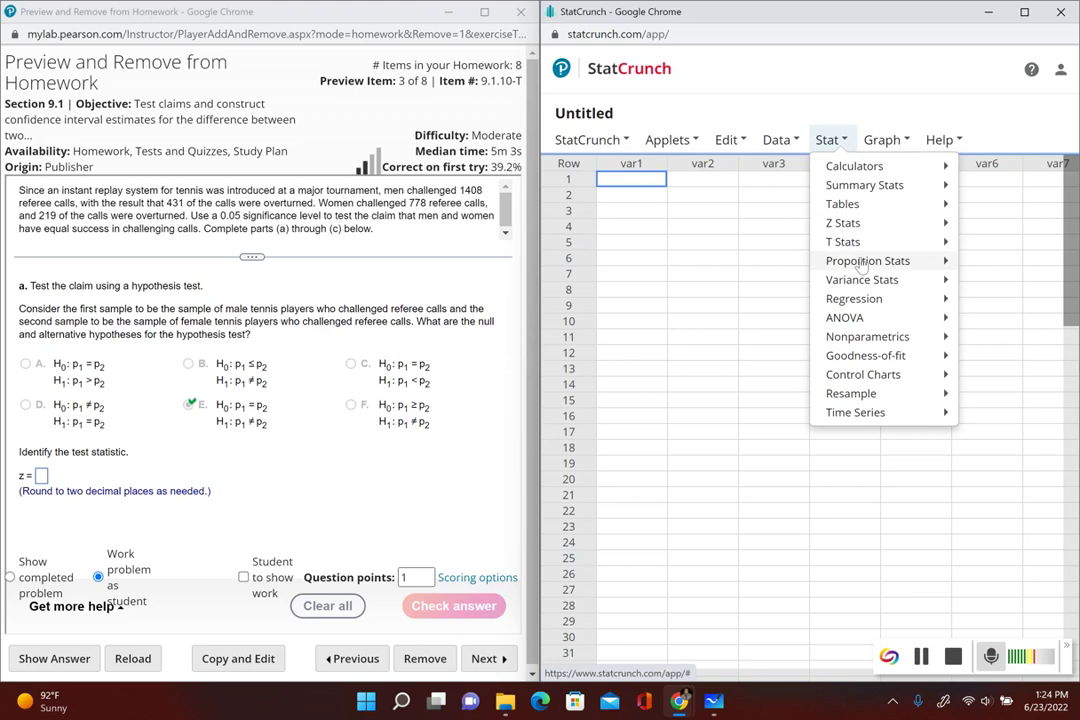
mouse_move(858, 262)
mouse_move(798, 284)
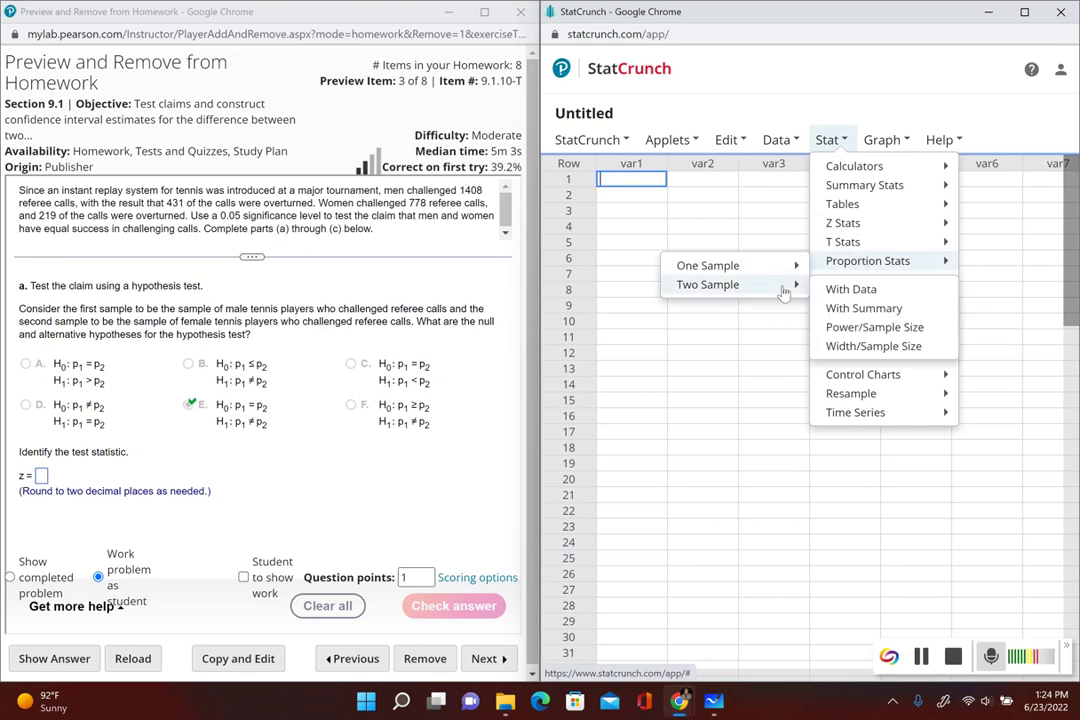
click(840, 313)
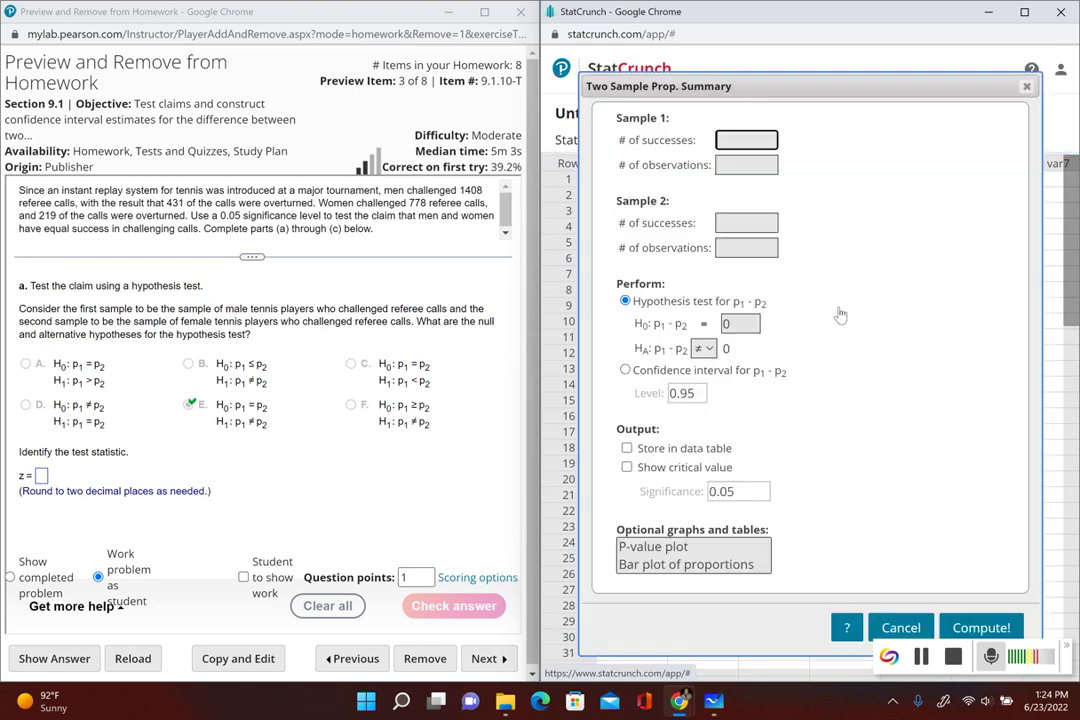
Enter 431 of 1408 and 219 of 778, show the critical value, and compute.
click(745, 140)
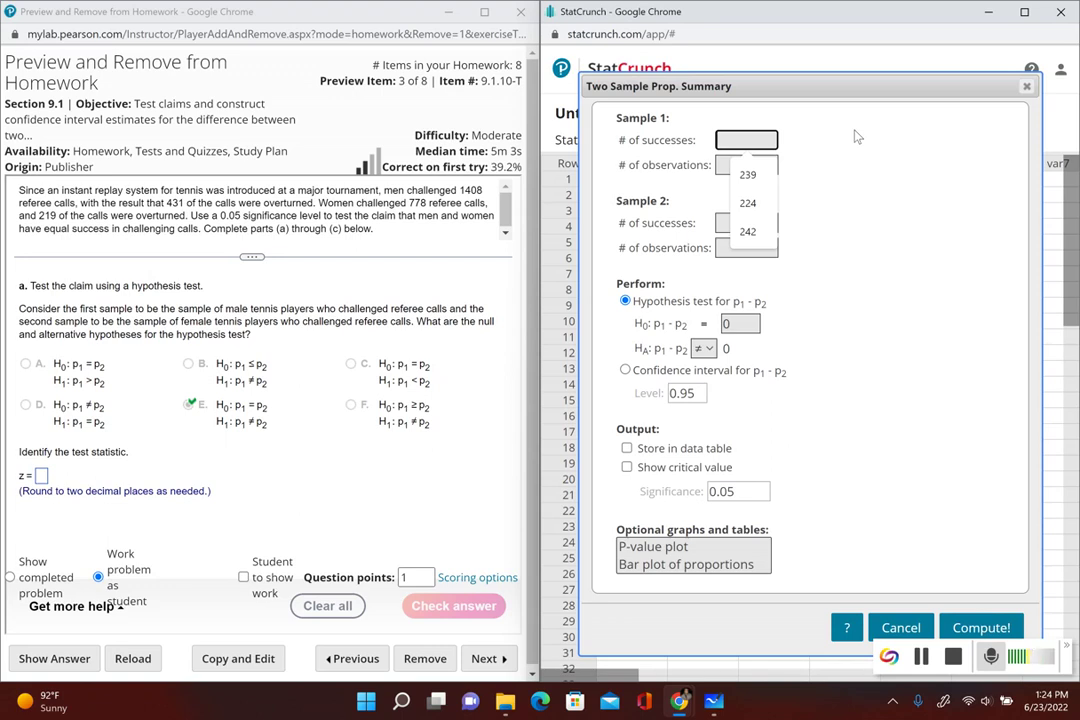
text(431)
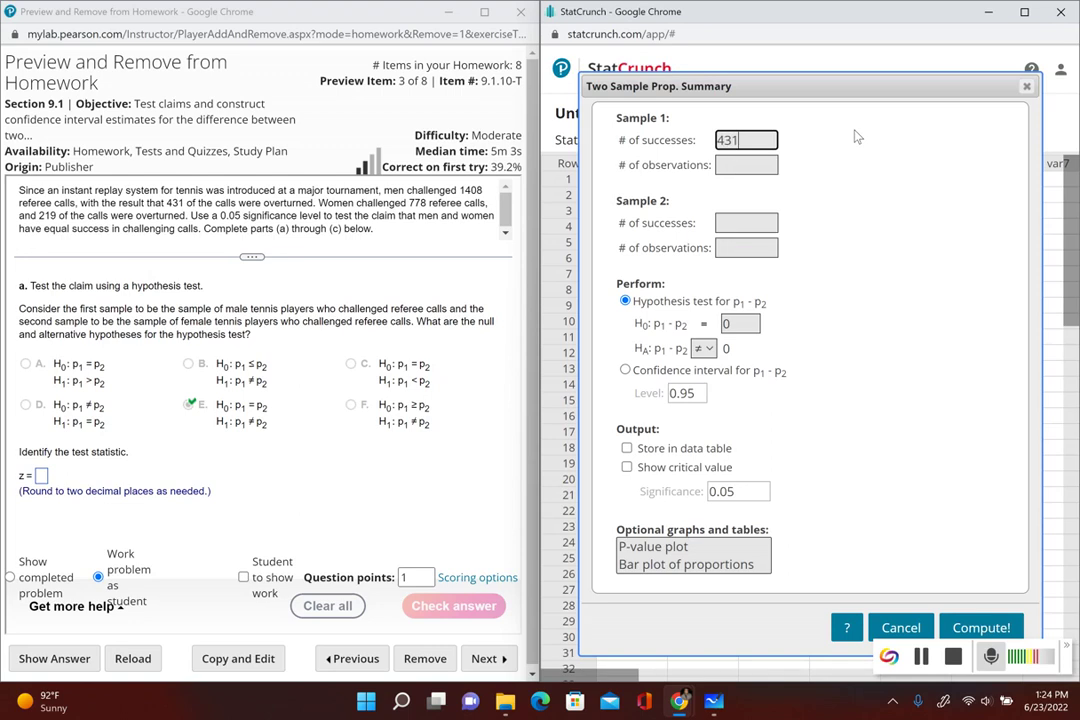
click(773, 164)
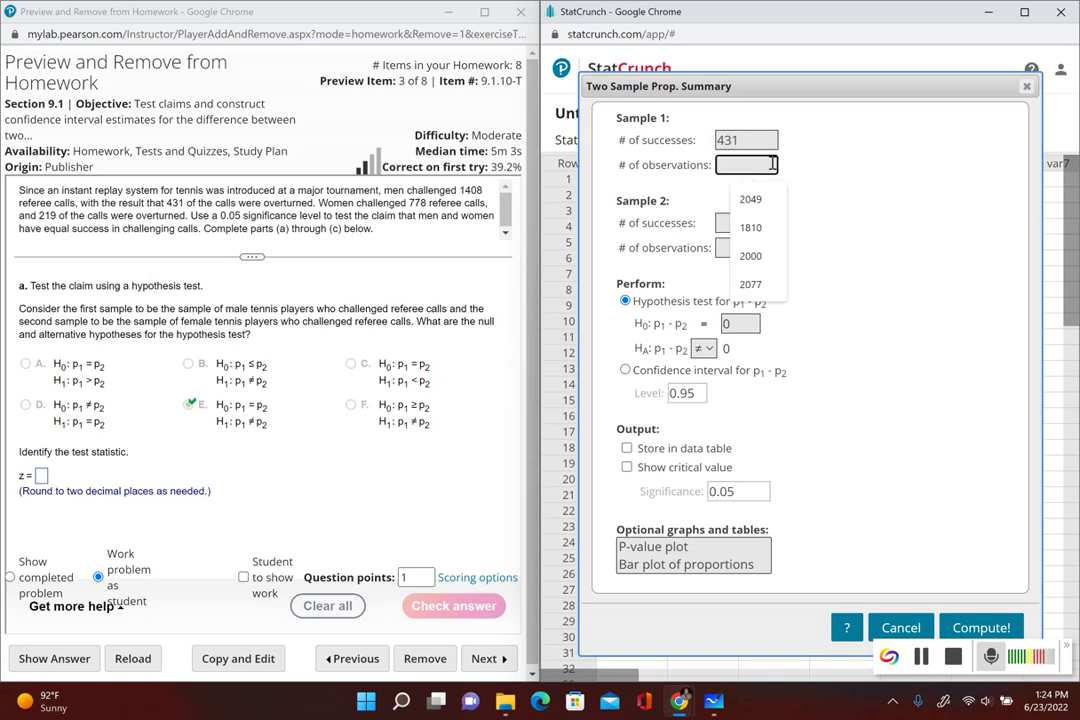
text(1408)
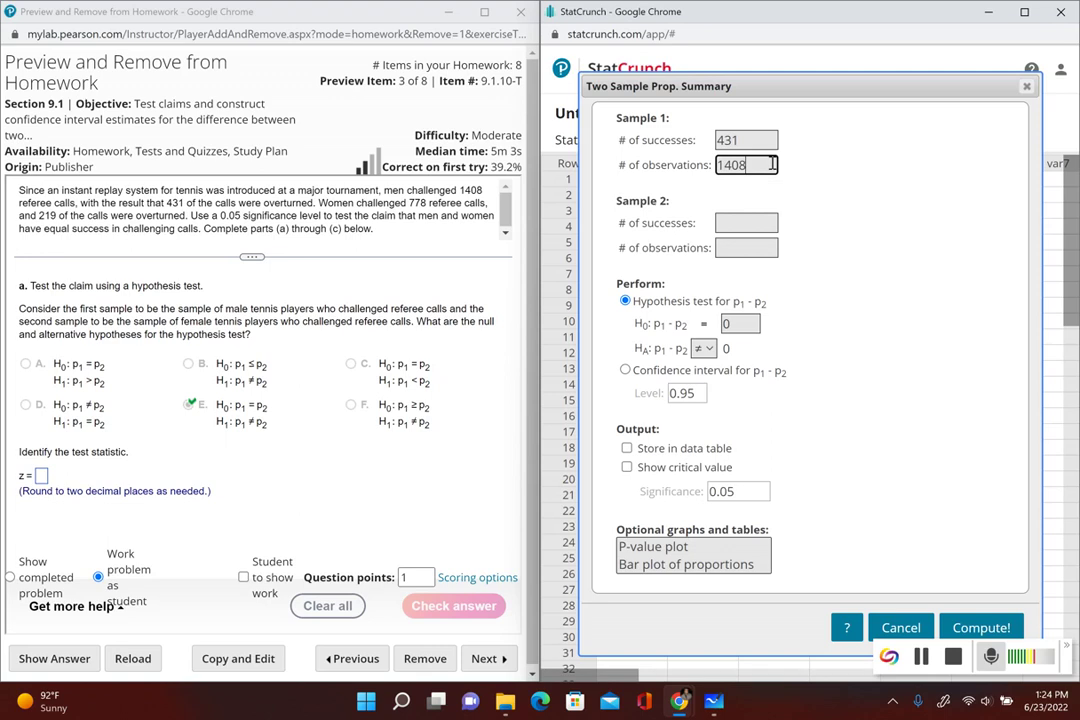
click(745, 222)
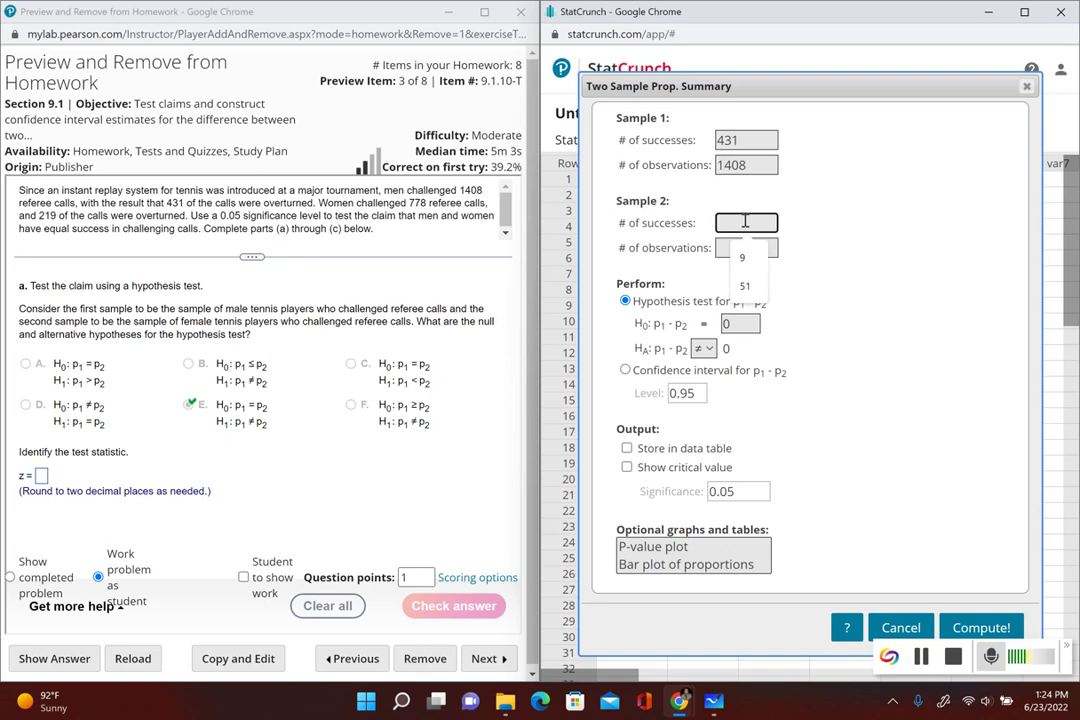
text(219)
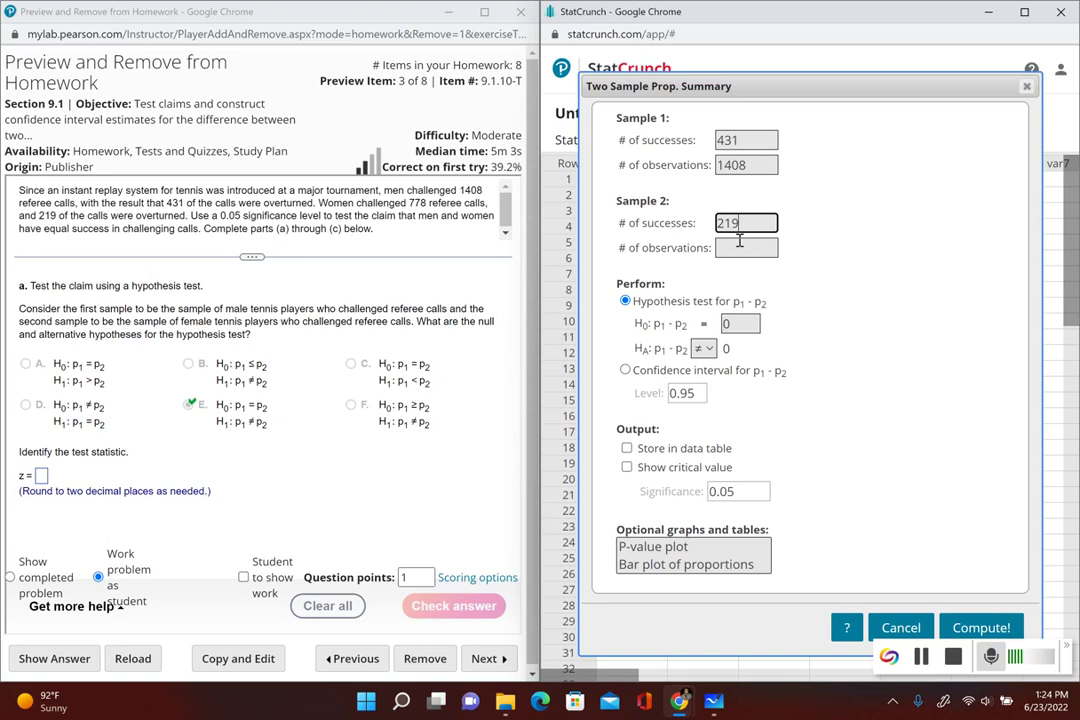
click(739, 241)
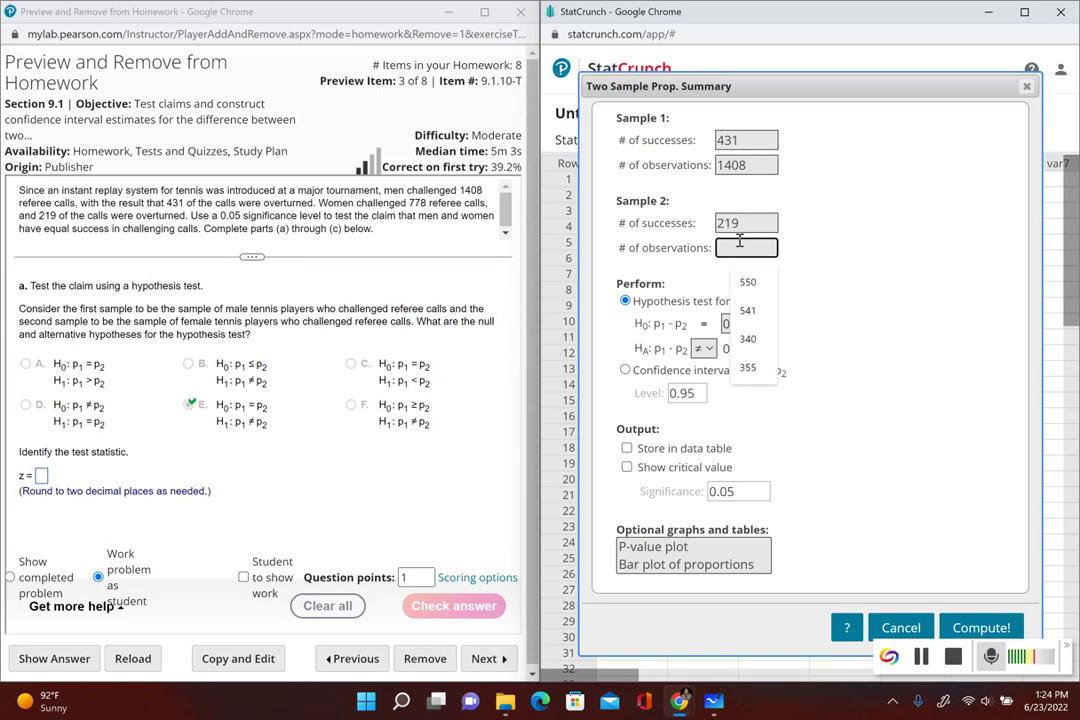
text(778)
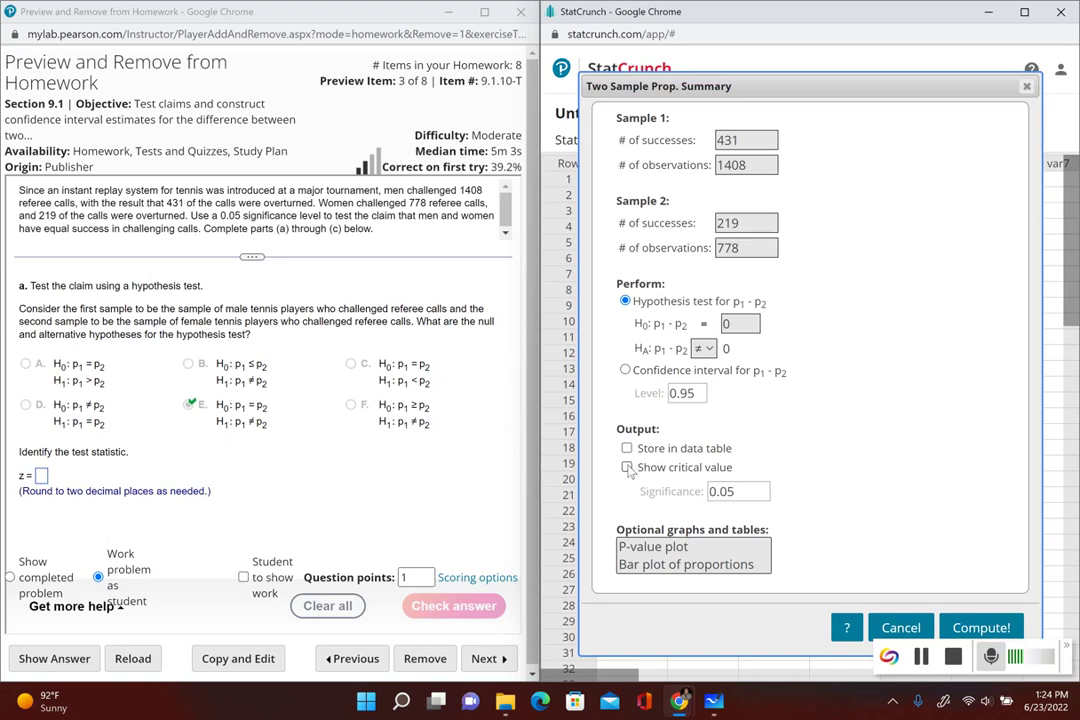
click(628, 468)
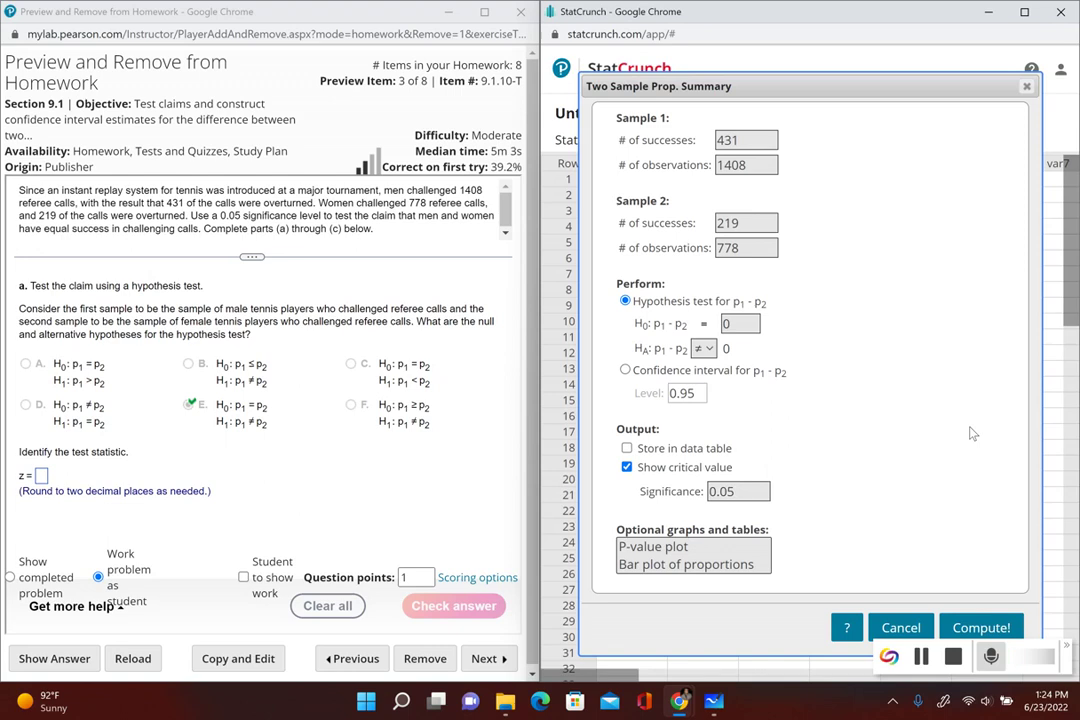
click(987, 630)
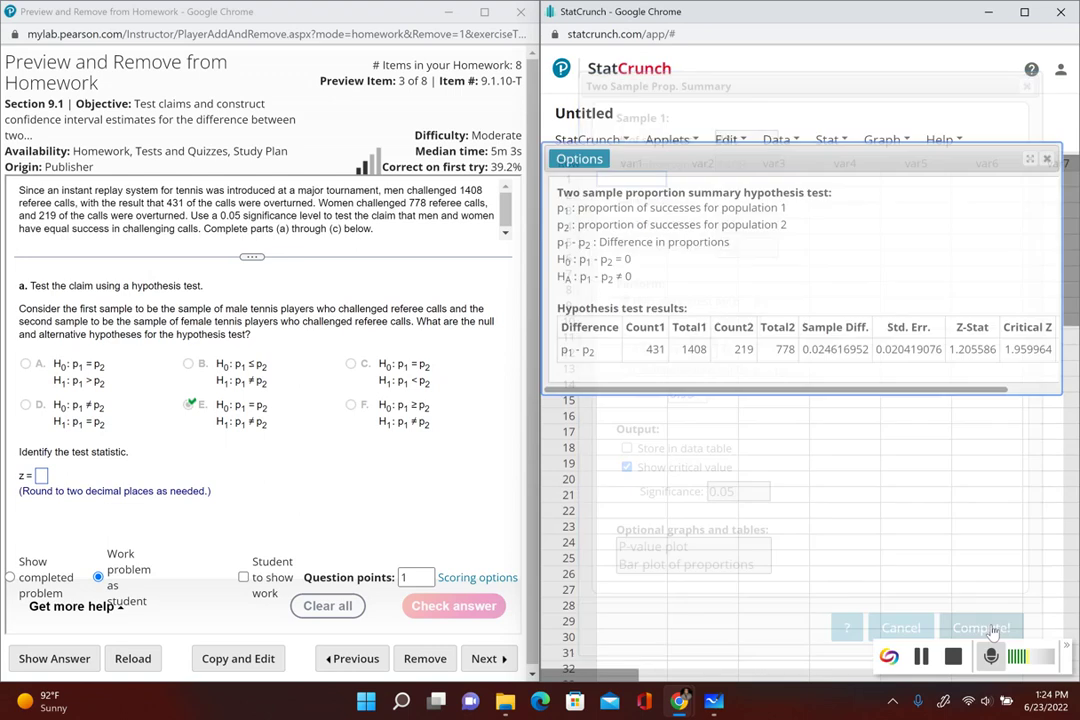
Answer the test statistic as z = 1.21 from StatCrunch's Z-Stat.
double_click(975, 349)
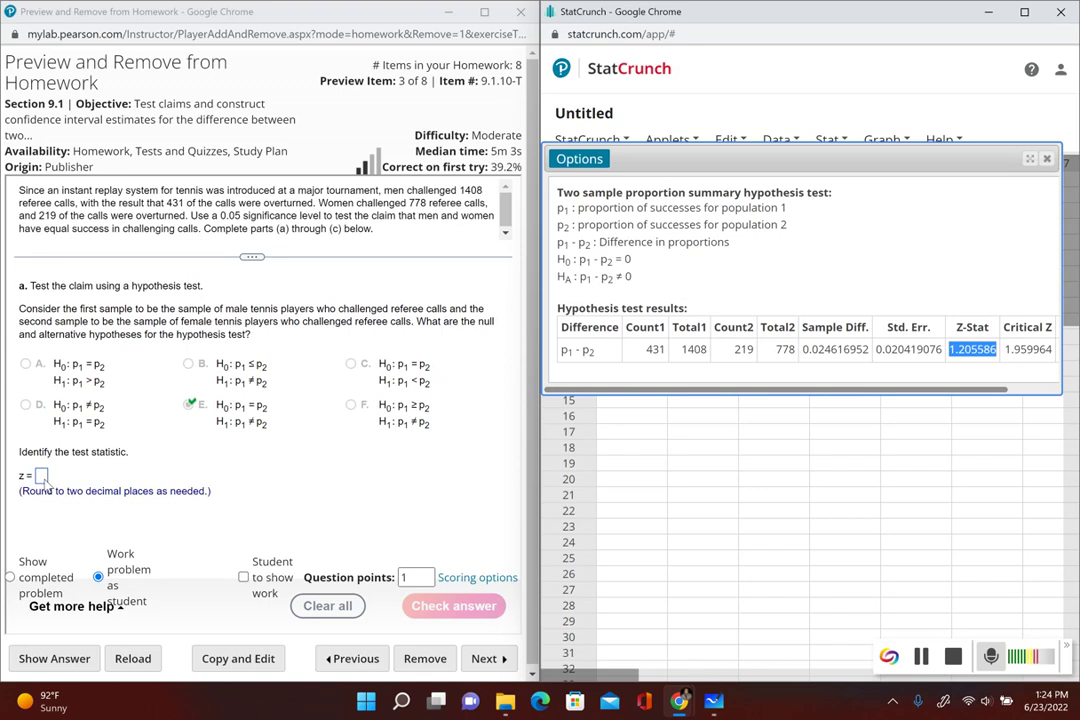
click(42, 476)
text(1)
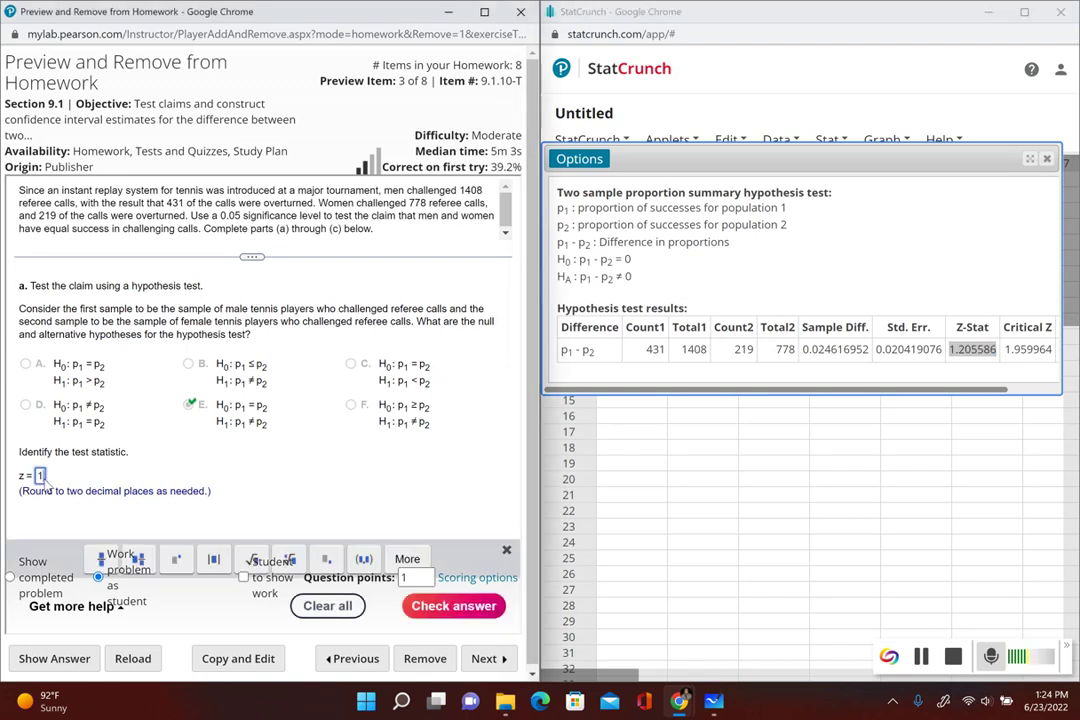
text(.21)
key(Return)
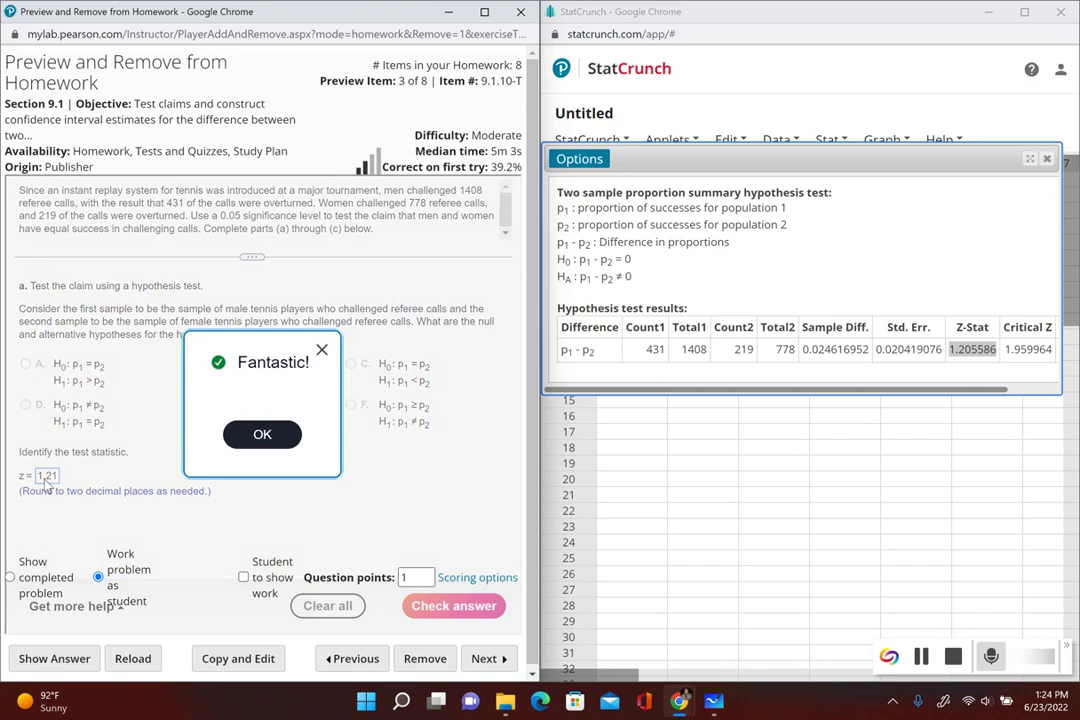
click(259, 436)
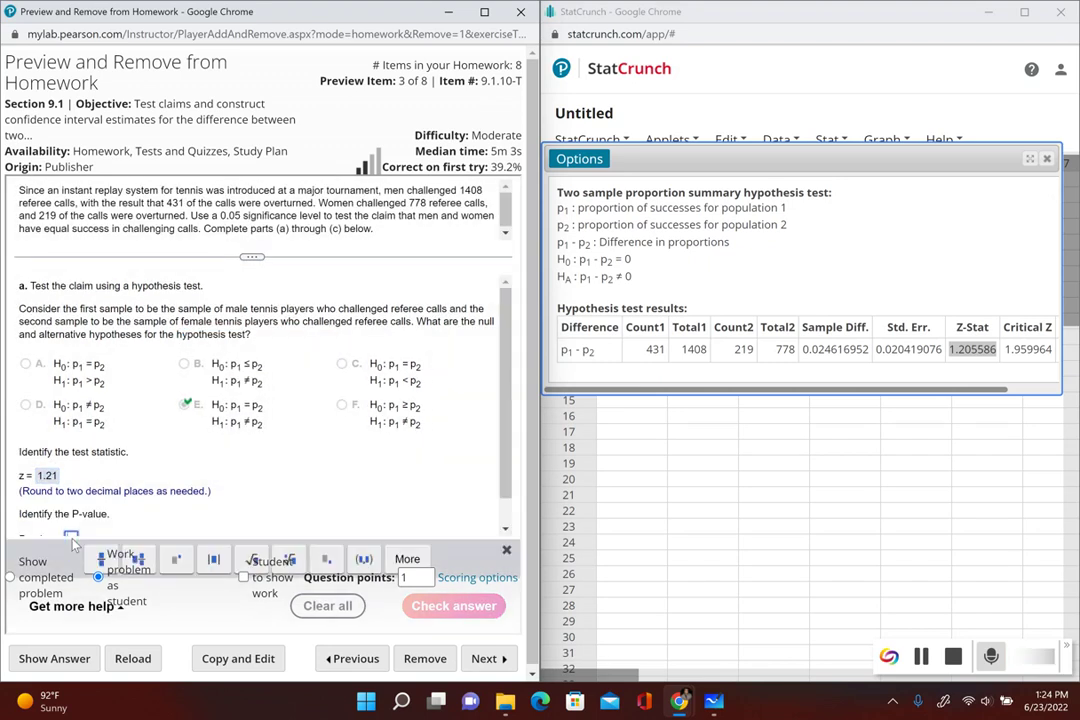
Answer the P-value as 0.228 from StatCrunch's output.
scroll(715, 385, right, 2)
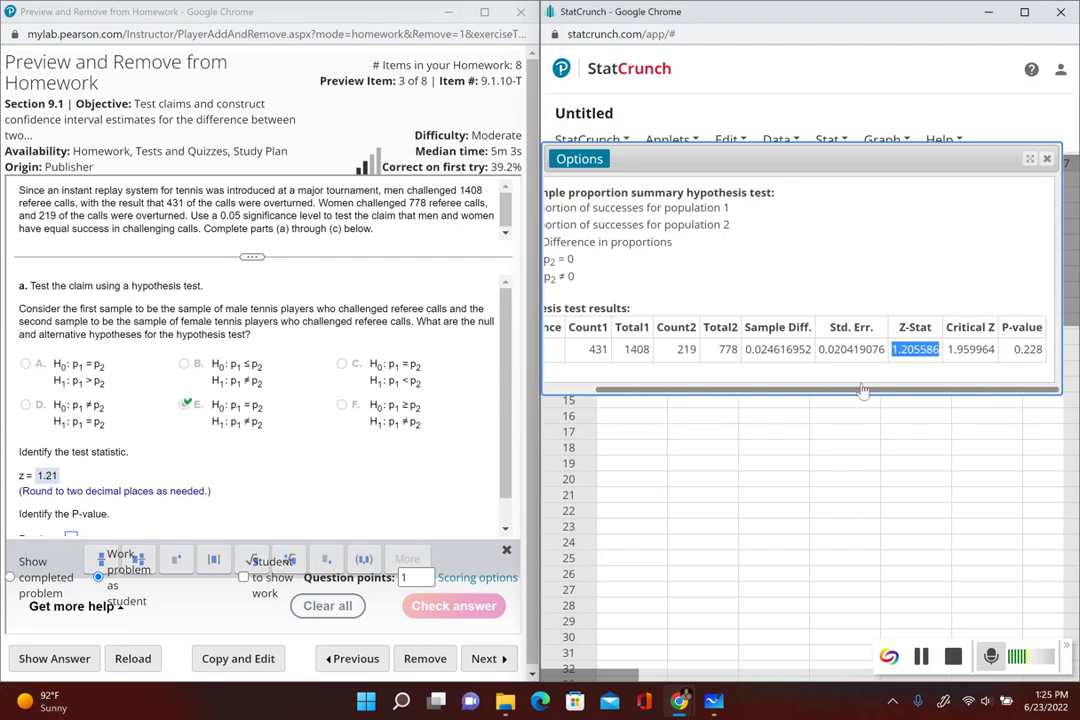
double_click(1029, 349)
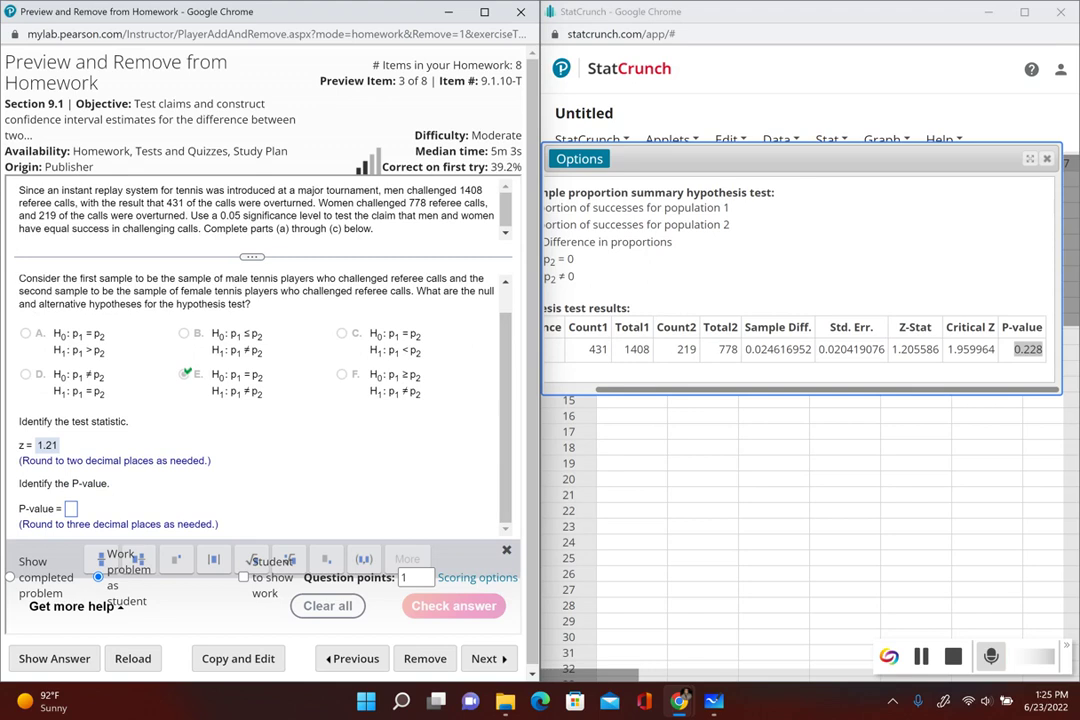
click(71, 509)
text(0.228)
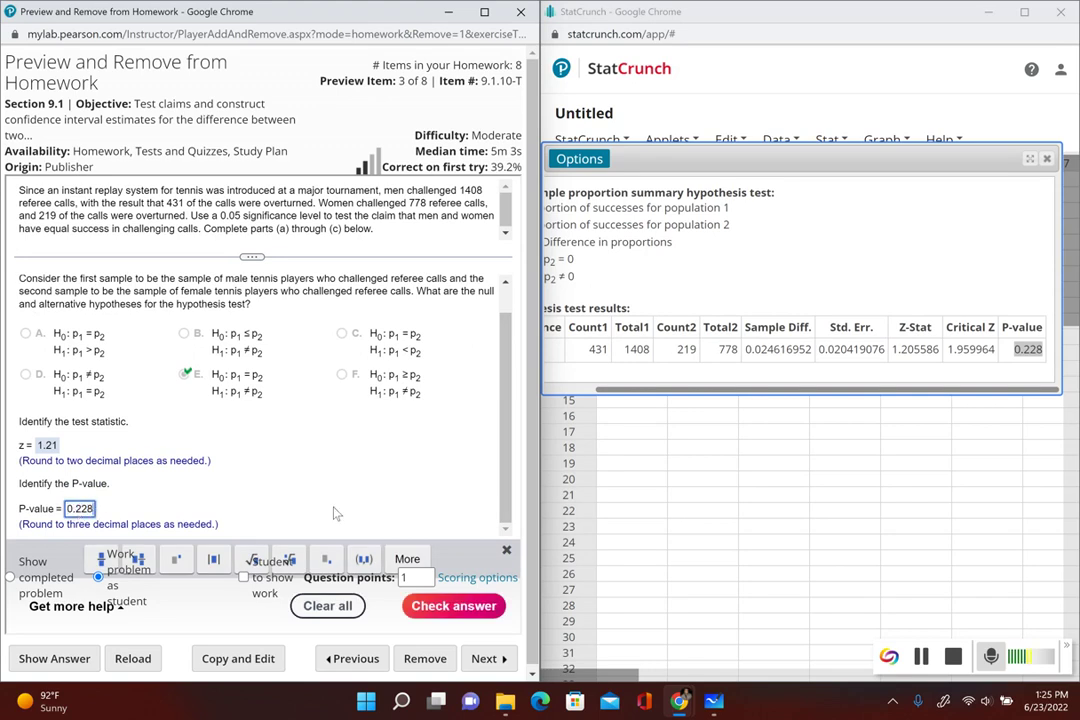
click(449, 607)
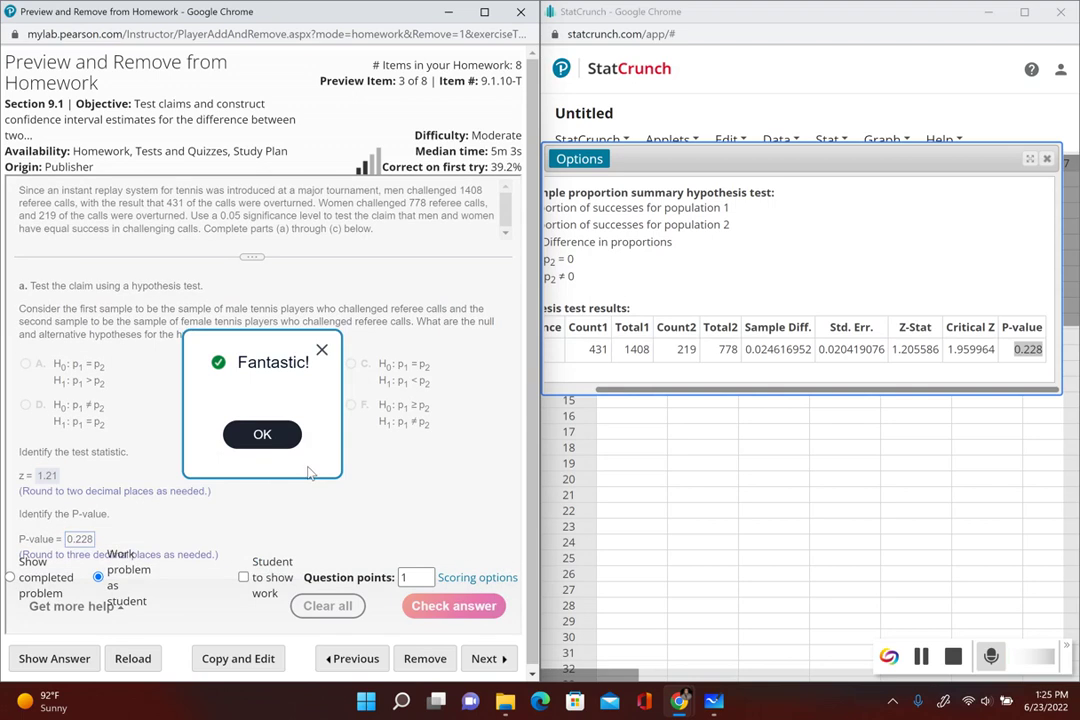
click(274, 442)
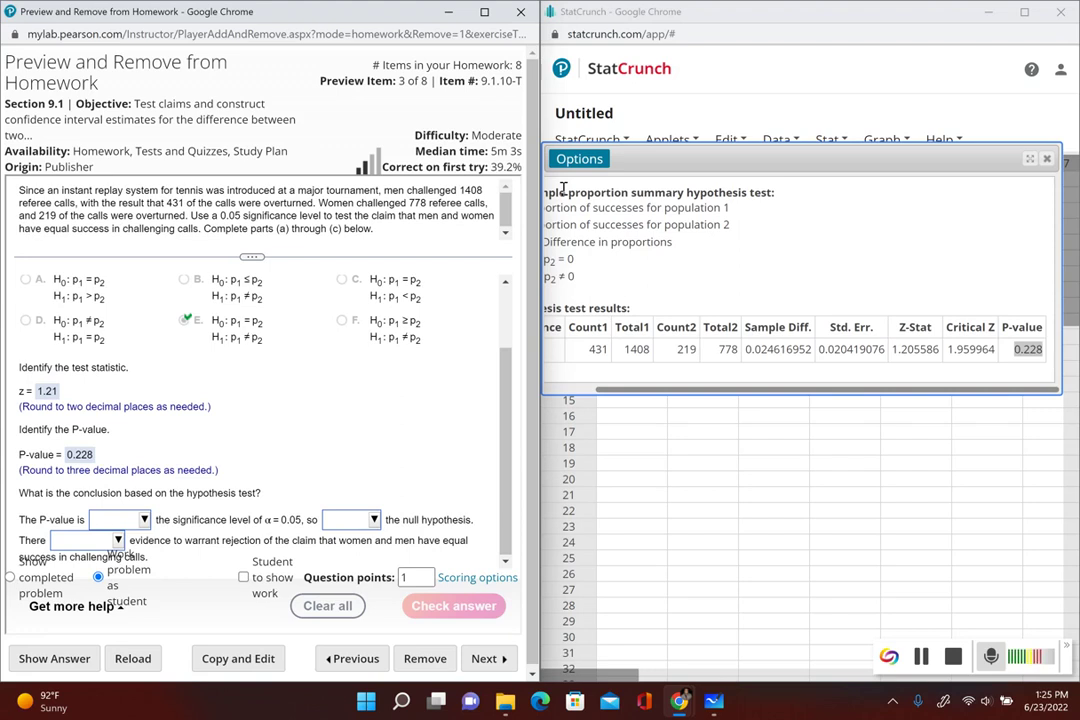
Choose greater than, fail to reject, and is not sufficient for the test conclusion, then check it.
click(485, 12)
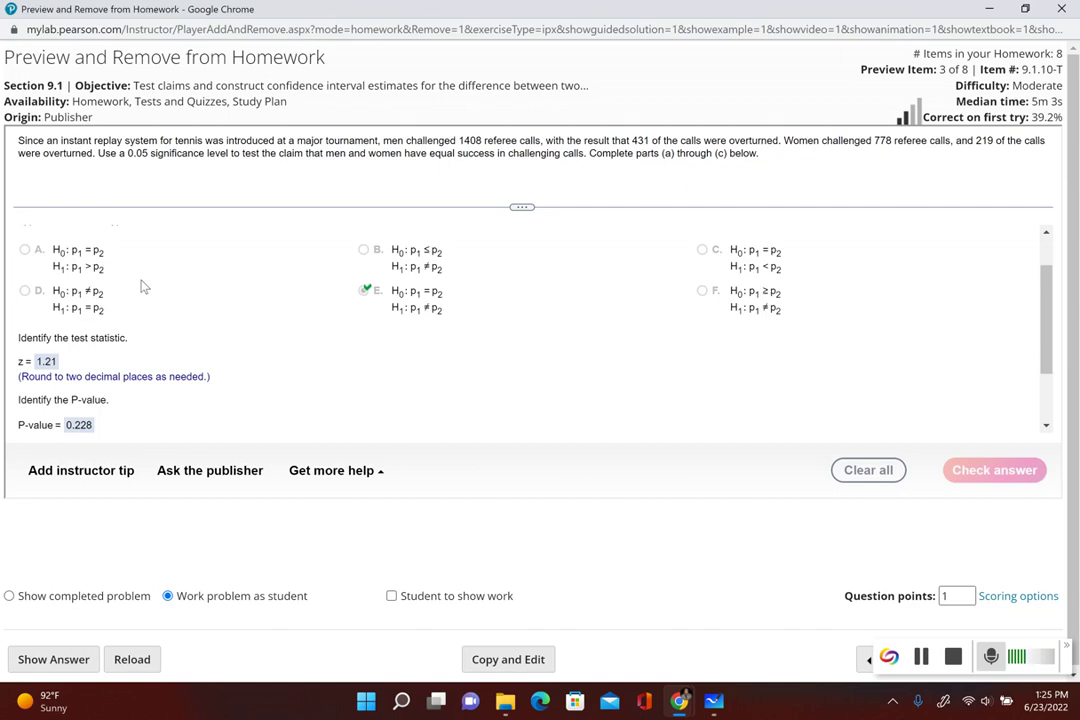
scroll(143, 287, down, 2)
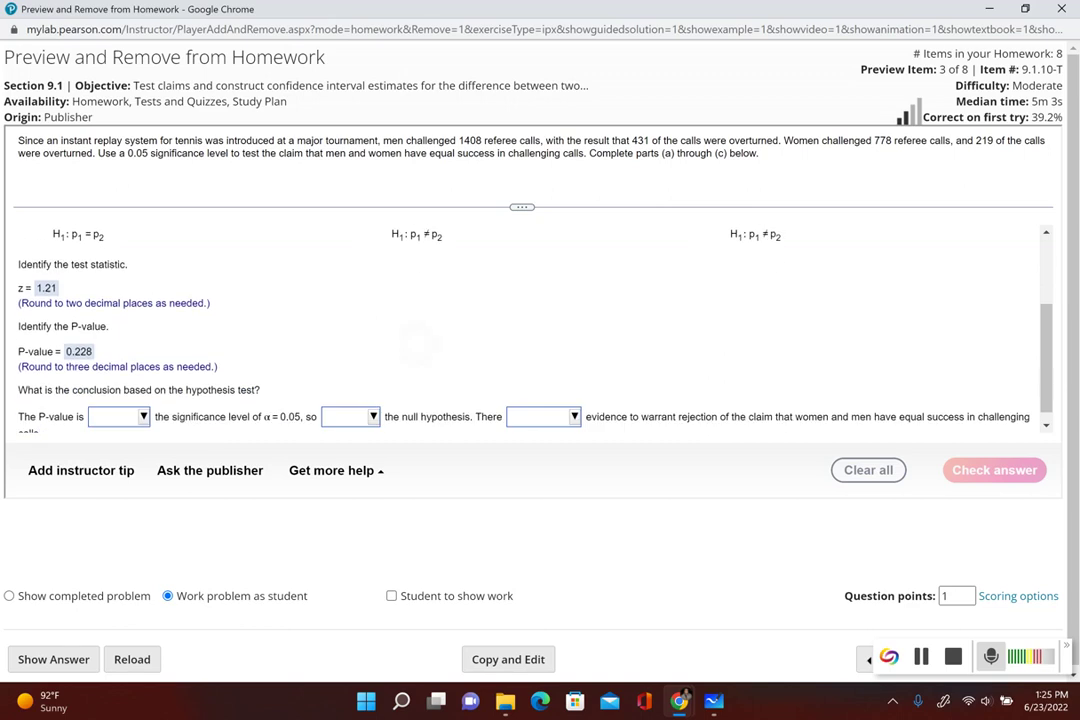
scroll(530, 330, down, 1)
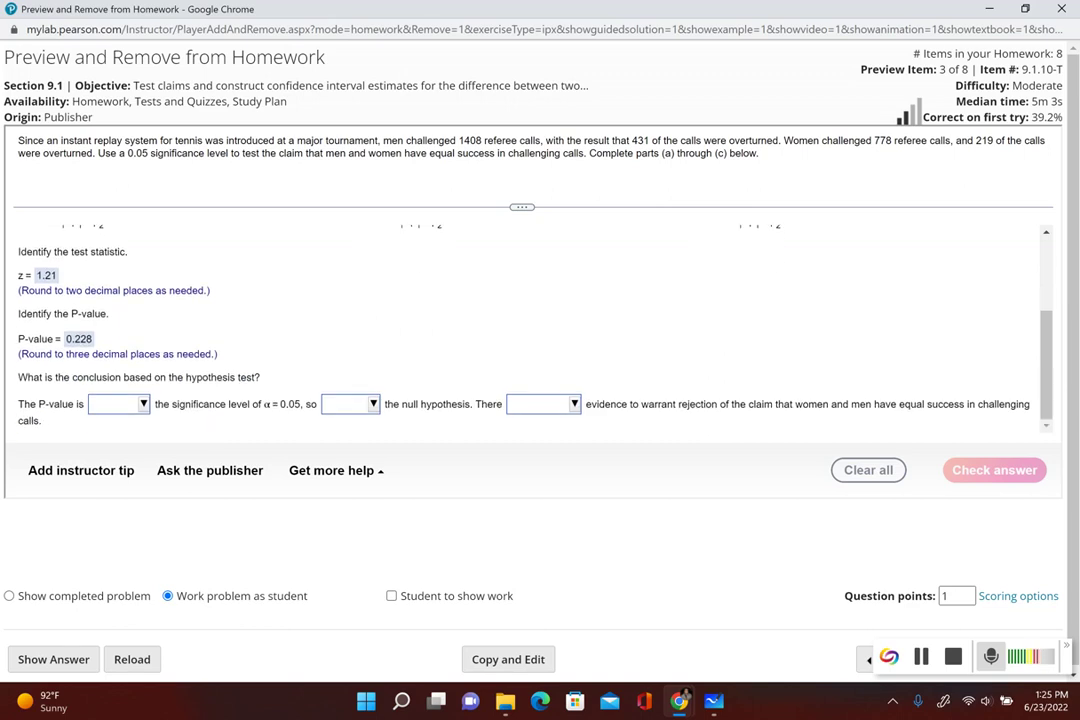
click(133, 404)
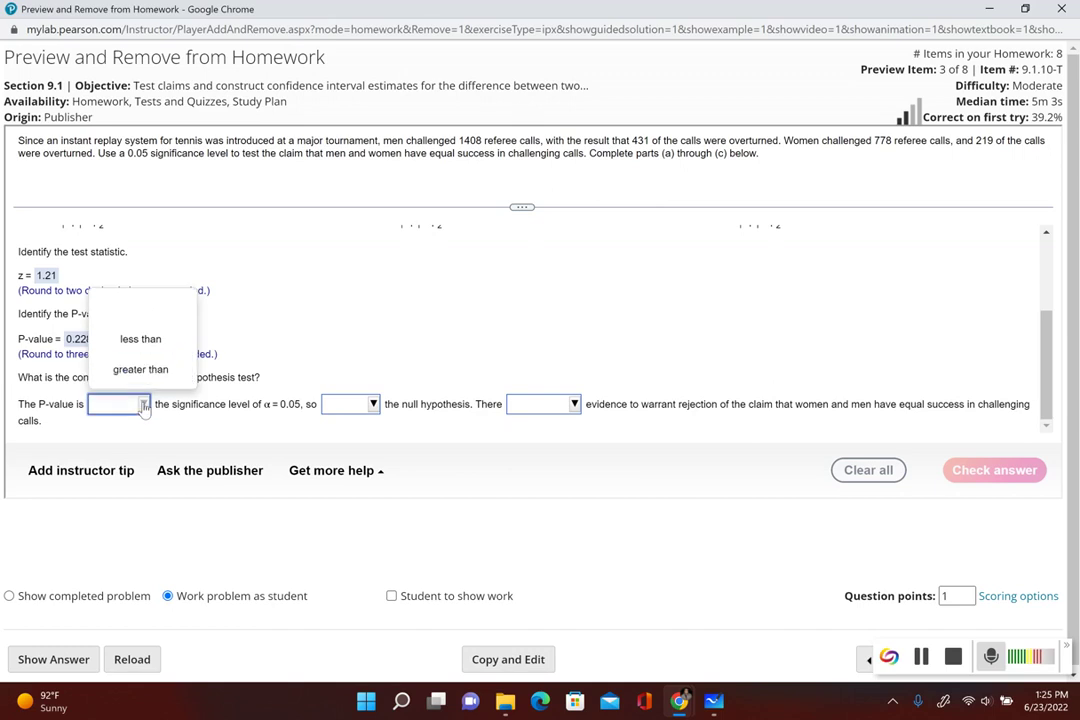
click(141, 369)
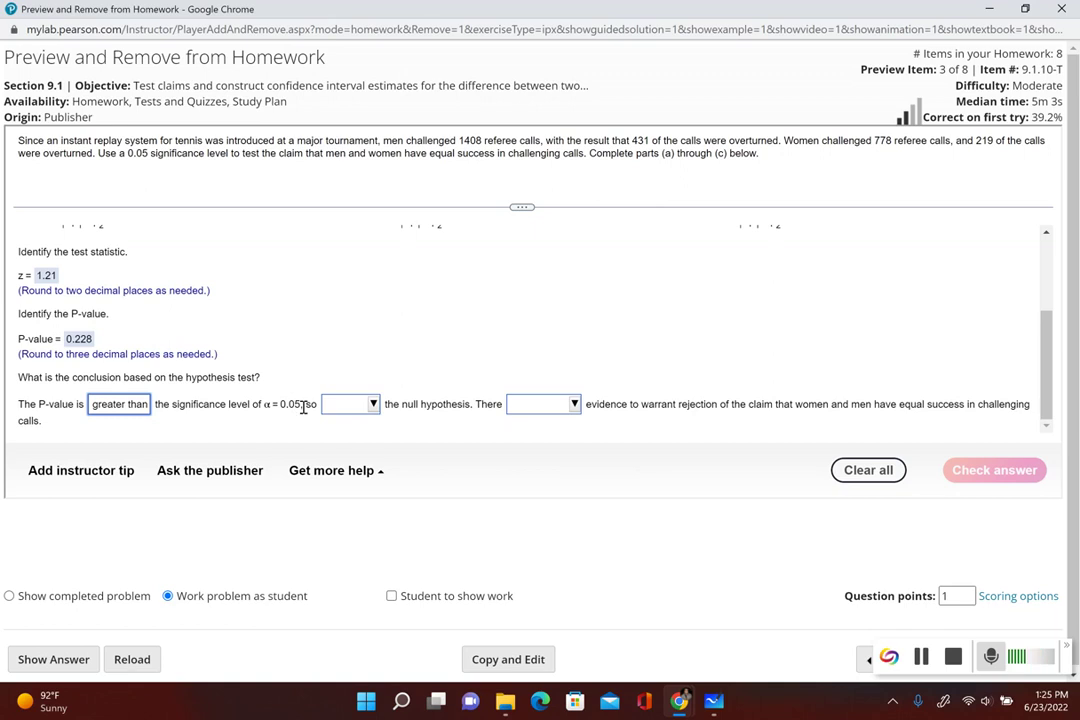
click(372, 404)
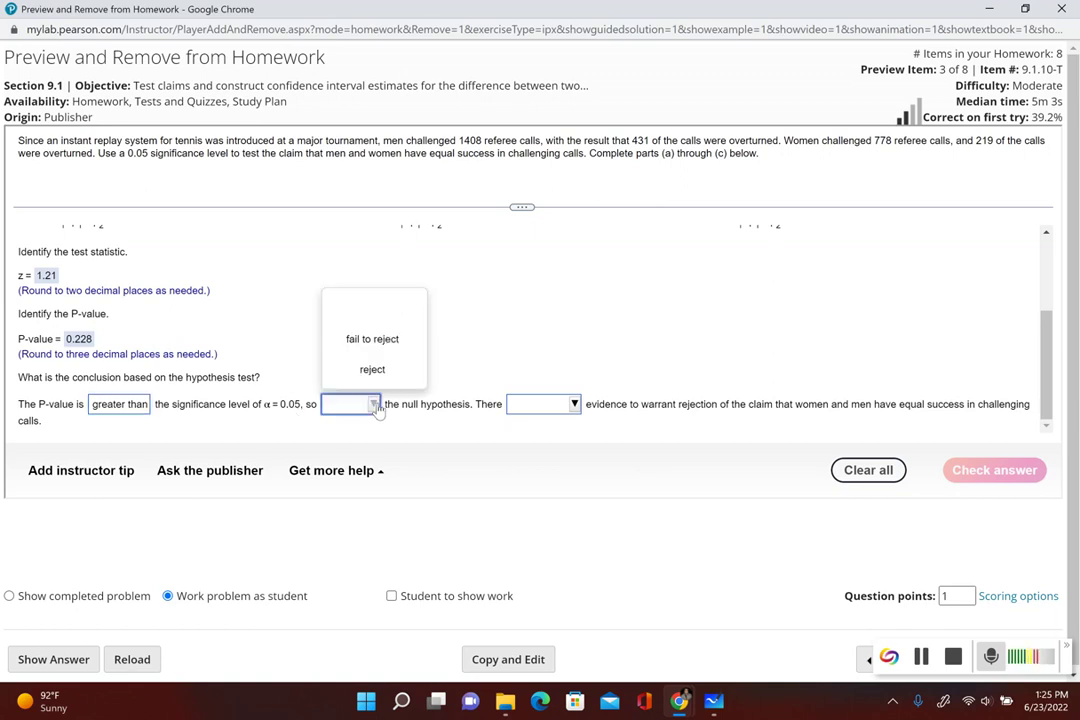
click(385, 350)
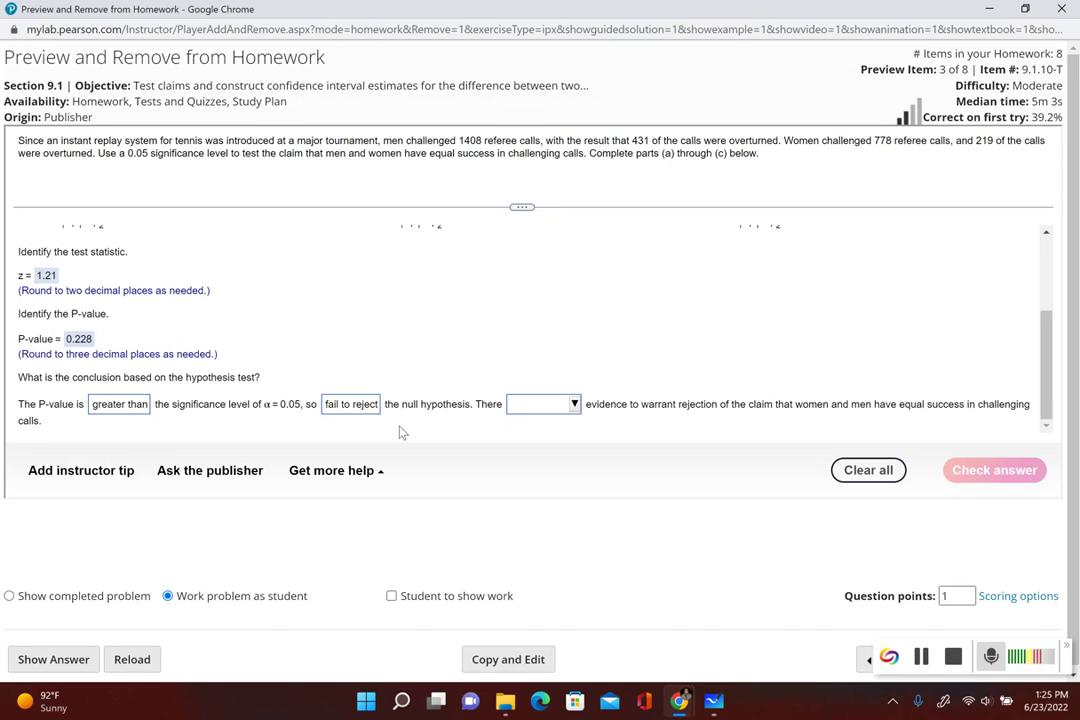
click(576, 406)
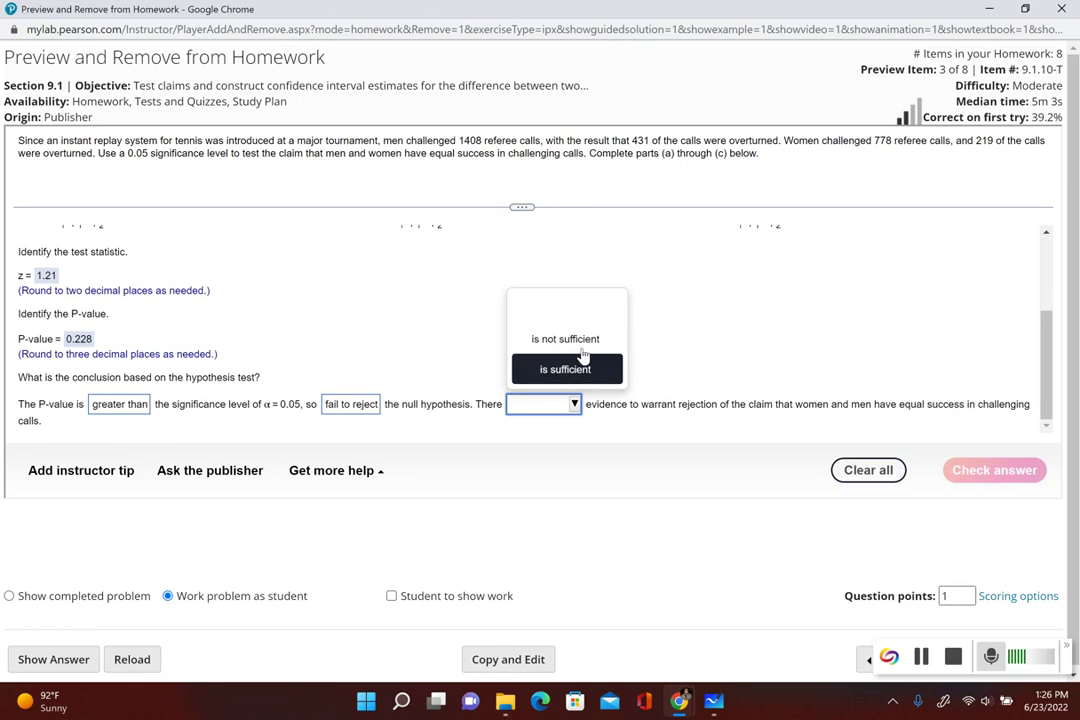
click(580, 340)
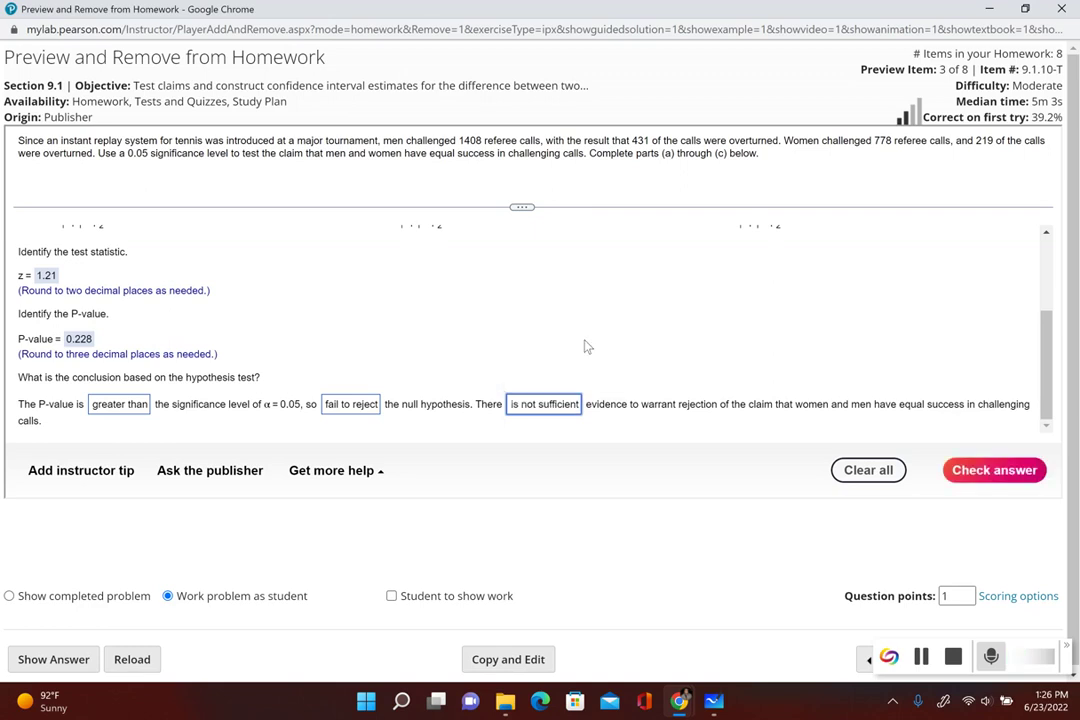
click(1003, 474)
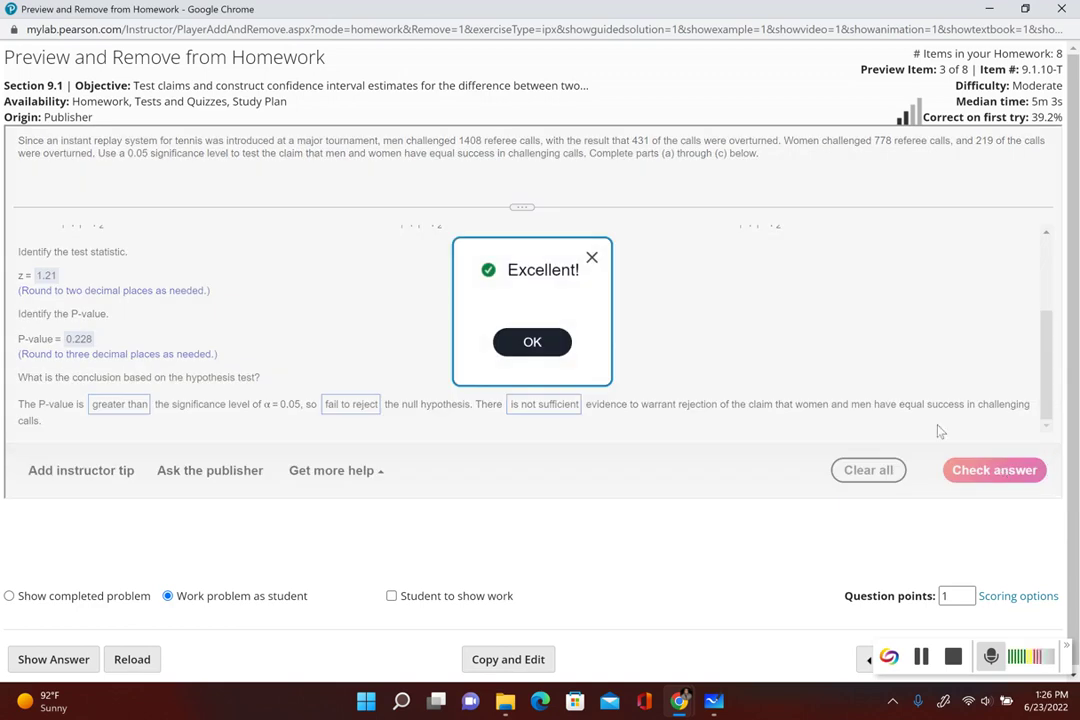
click(532, 343)
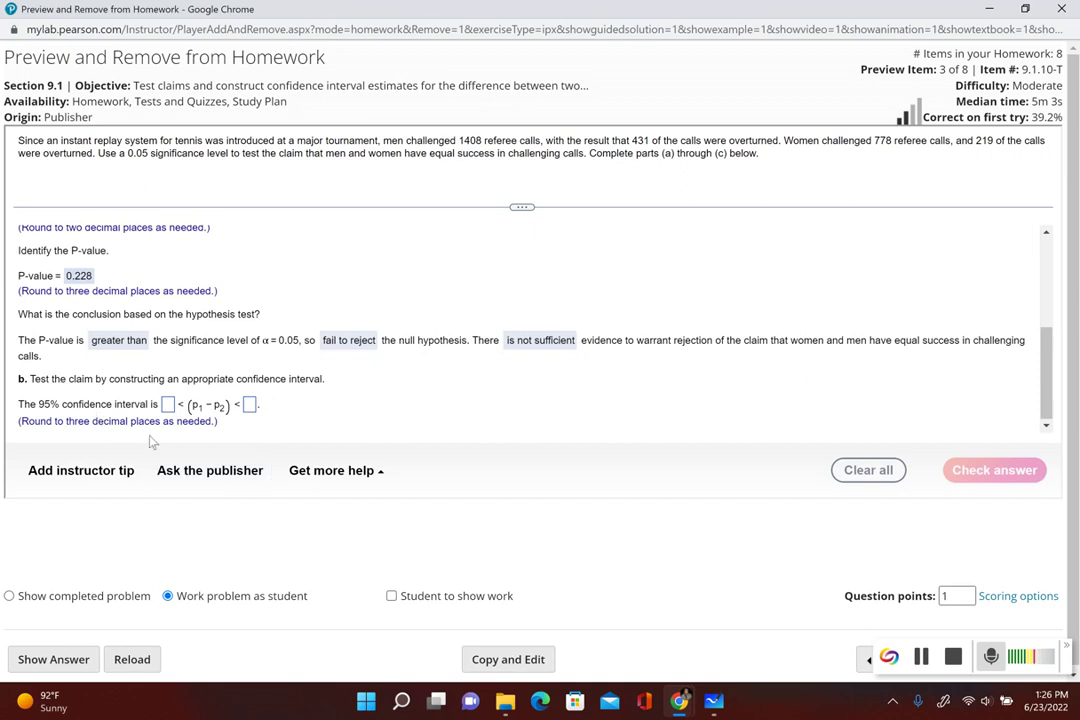
click(715, 703)
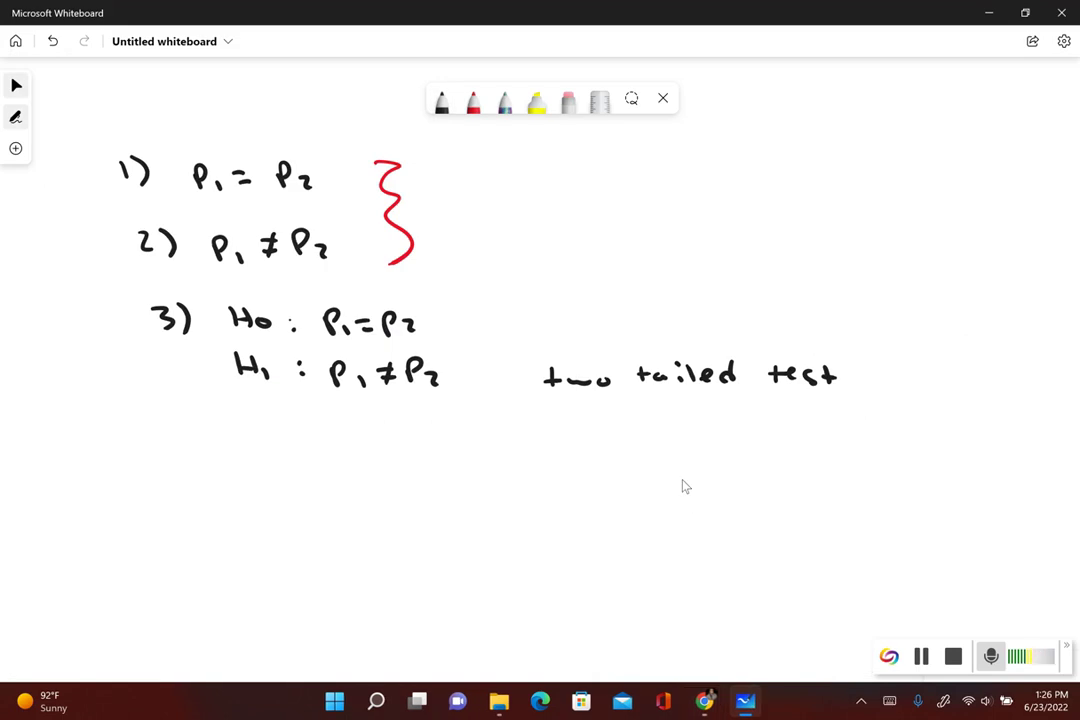
Handwrite C.I. 1 − α = 1 − 0.05 = 0.95 below the hypotheses.
mouse_move(227, 481)
mouse_down()
mouse_move(228, 500)
mouse_move(257, 500)
mouse_up()
click(239, 496)
mouse_move(250, 479)
mouse_down()
mouse_move(265, 479)
mouse_move(265, 501)
mouse_up()
click(282, 497)
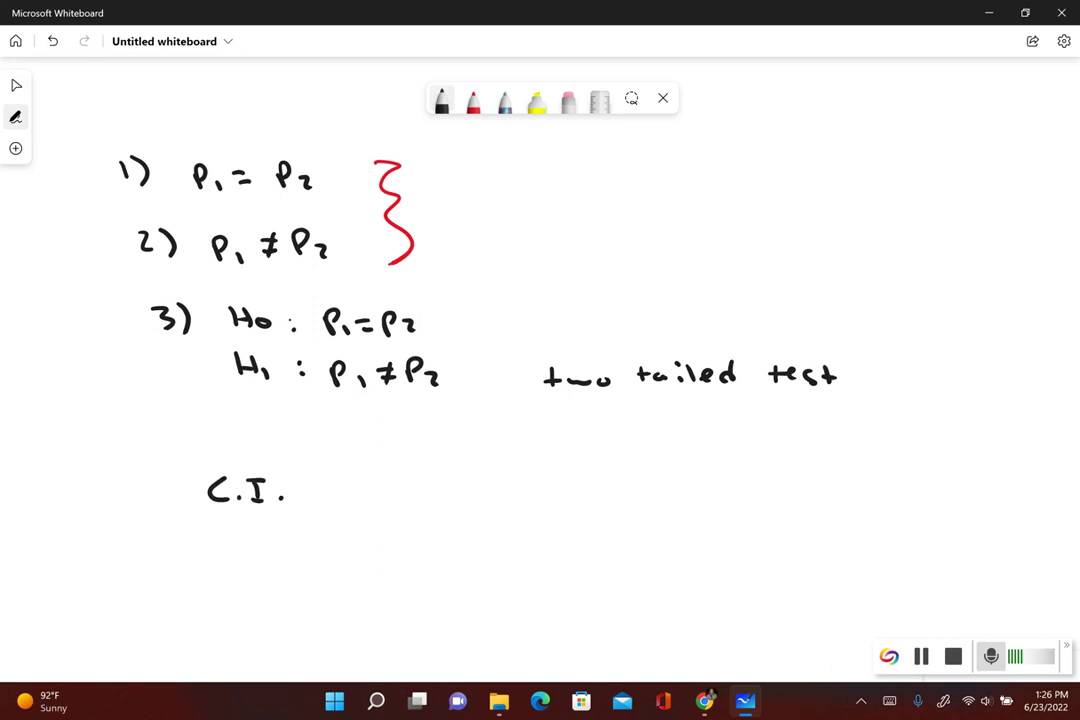
drag(358, 483, 363, 506)
mouse_move(382, 496)
mouse_down()
mouse_move(447, 505)
mouse_move(504, 489)
mouse_move(505, 500)
mouse_move(549, 505)
mouse_move(626, 483)
mouse_move(660, 495)
mouse_move(667, 482)
mouse_up()
click(648, 498)
mouse_move(684, 484)
mouse_down()
mouse_move(702, 483)
mouse_move(686, 503)
mouse_up()
drag(716, 488, 734, 488)
mouse_move(716, 498)
mouse_down()
mouse_move(778, 485)
mouse_move(845, 505)
mouse_up()
click(803, 500)
drag(847, 484, 858, 483)
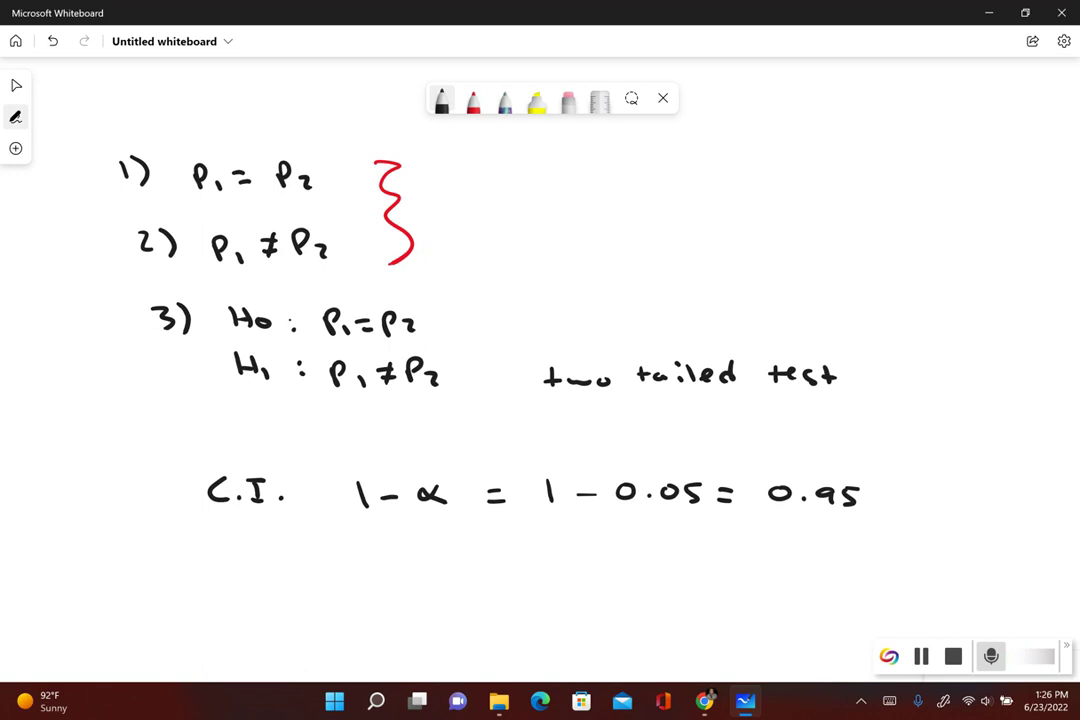
key(Escape)
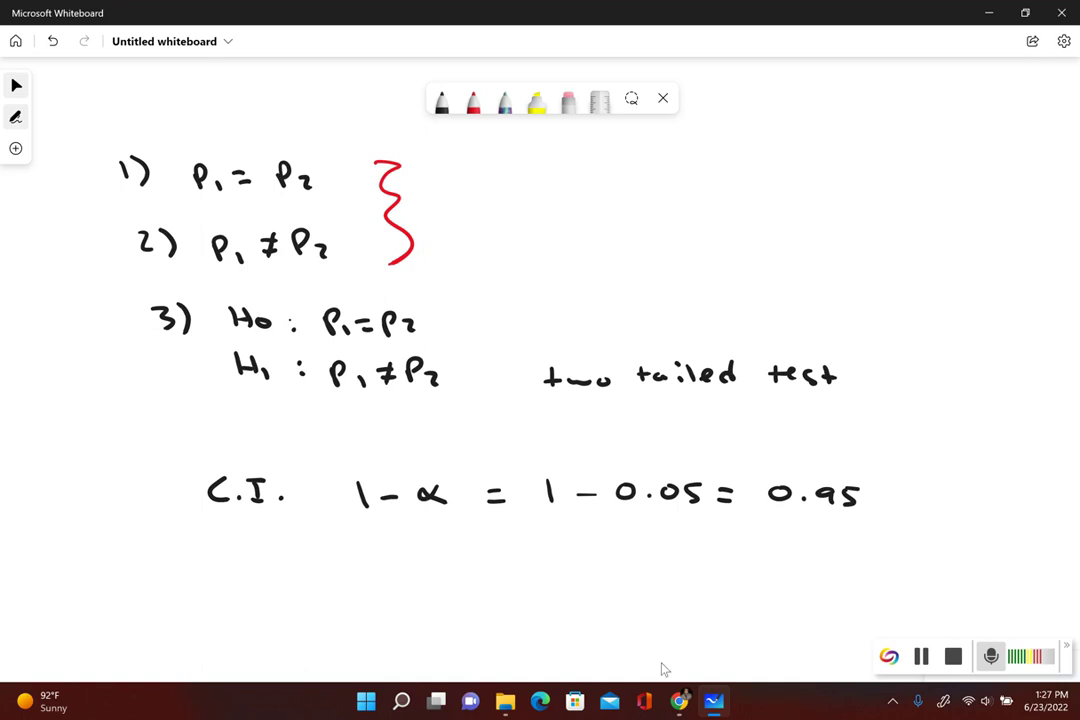
Snap the homework on the left and StatCrunch on the right.
mouse_move(681, 706)
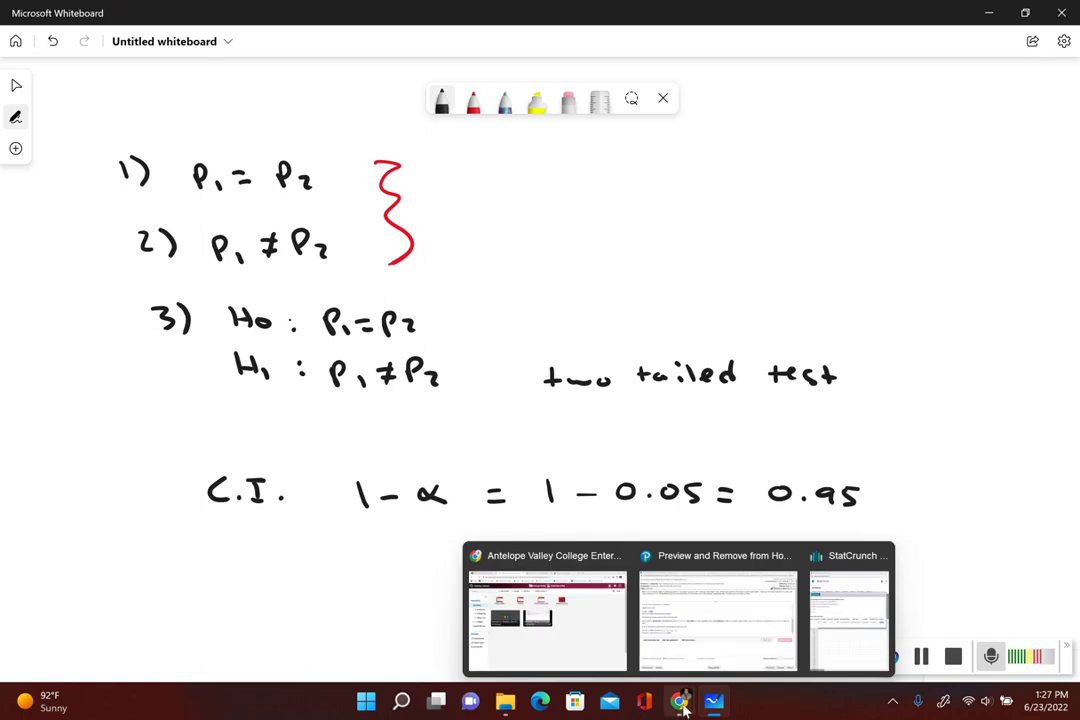
click(700, 648)
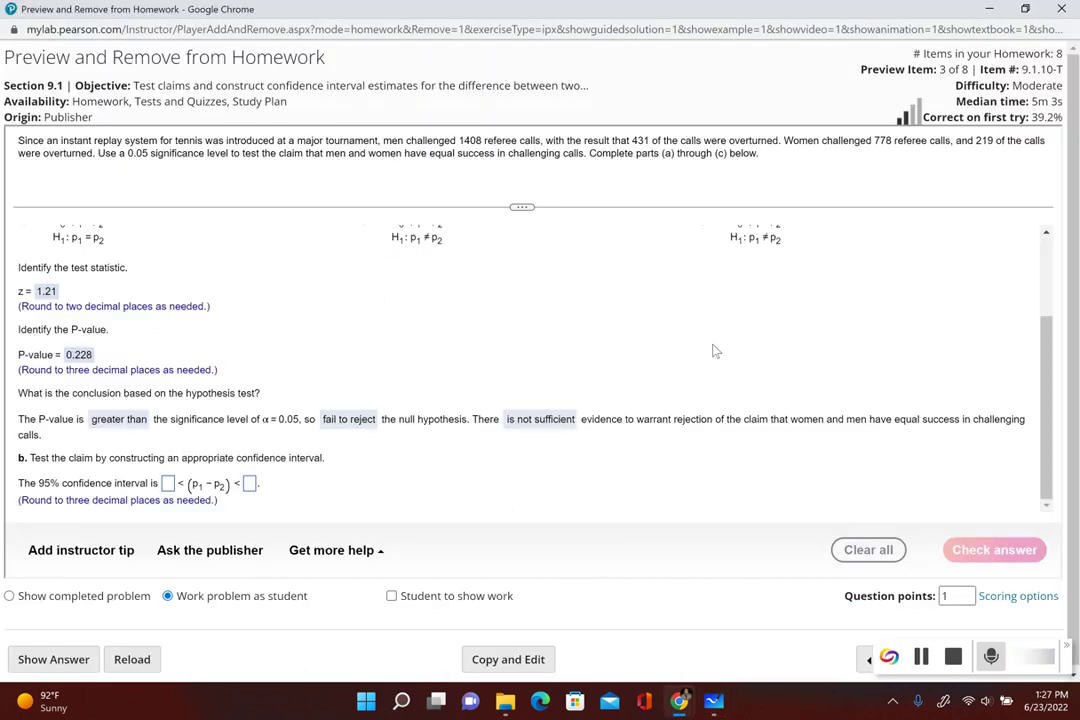
mouse_move(1027, 12)
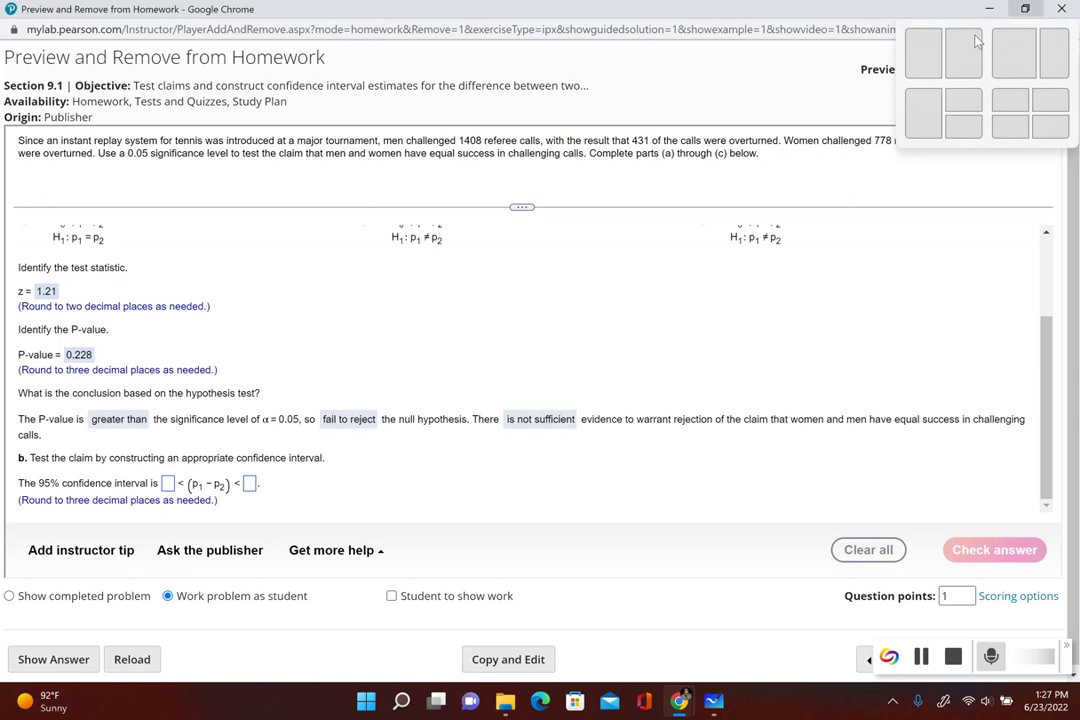
click(923, 50)
click(940, 245)
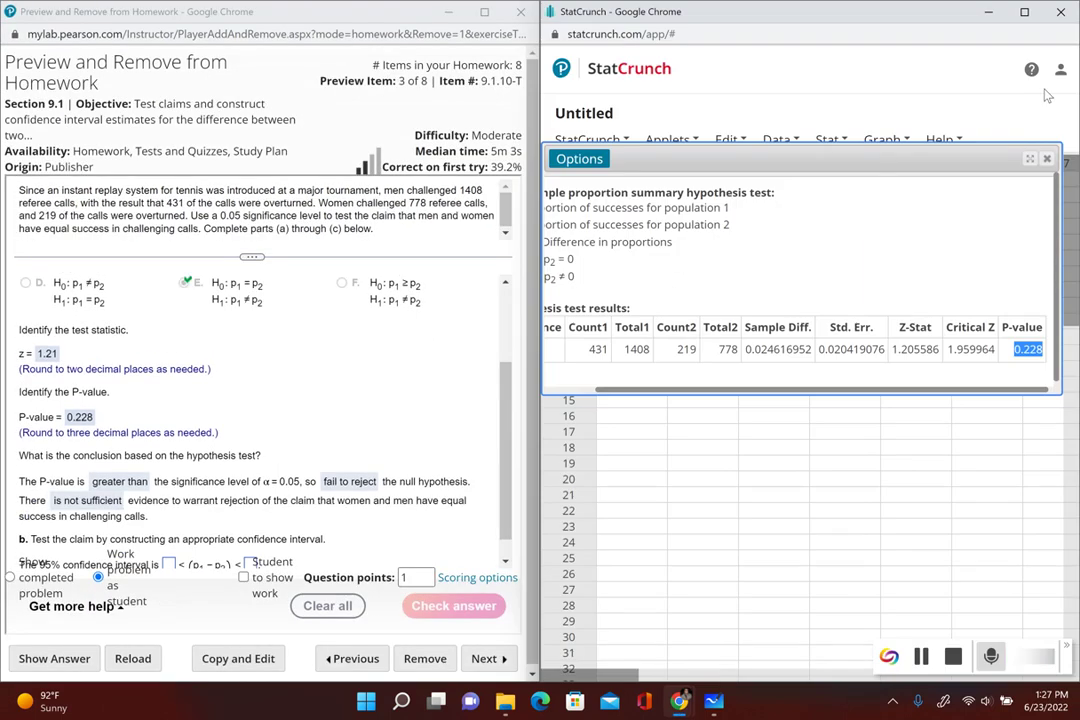
Recompute the two-proportion summary as a 95% confidence interval for p1 − p2.
click(599, 160)
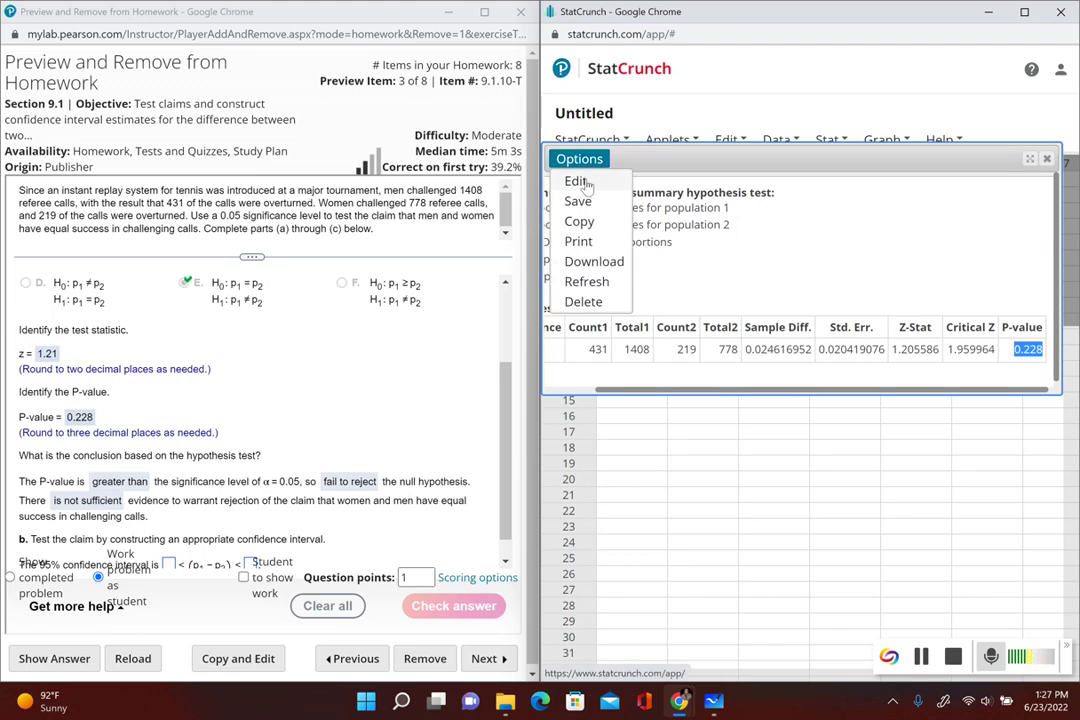
click(578, 182)
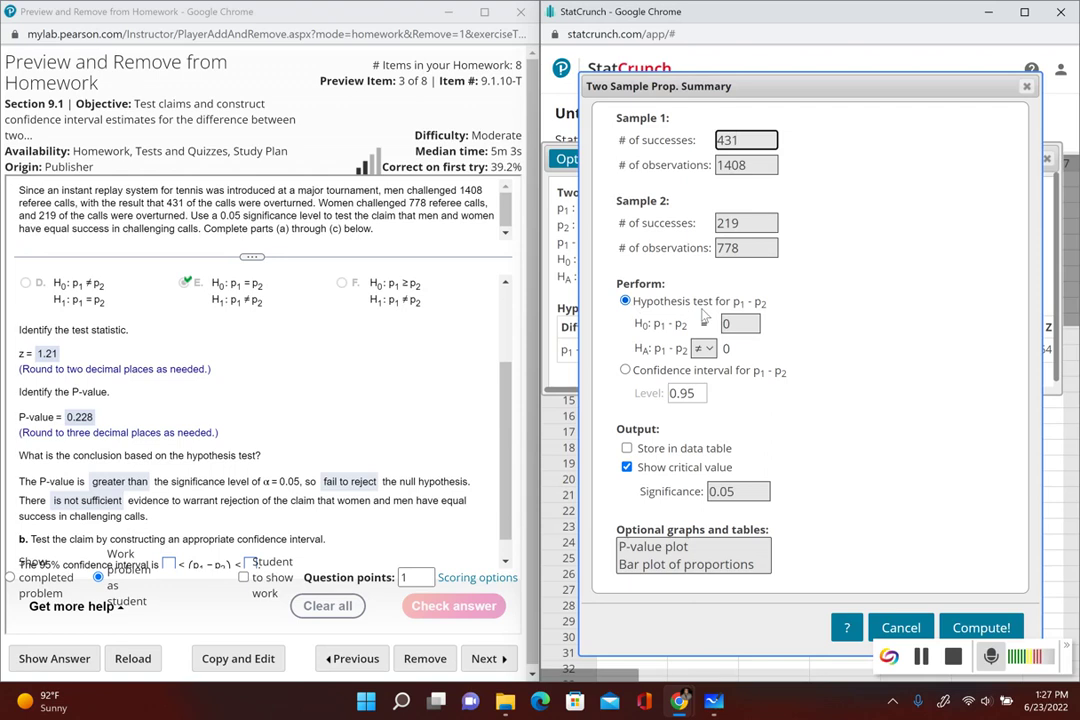
click(625, 371)
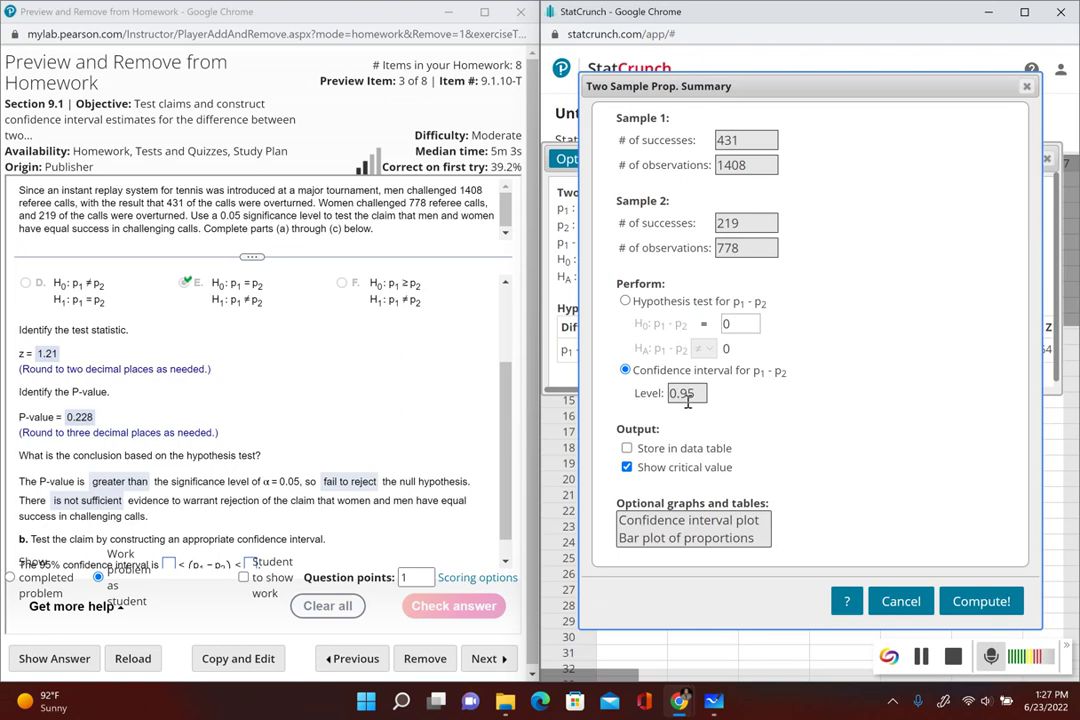
click(981, 600)
drag(954, 363, 1041, 363)
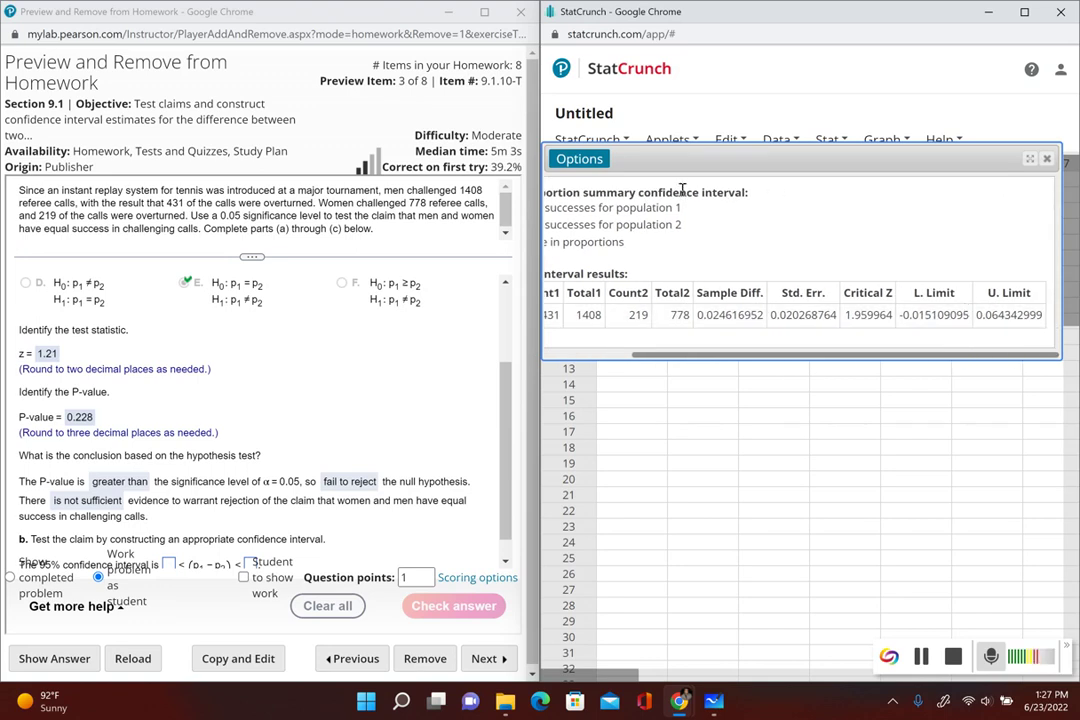
drag(508, 484, 508, 502)
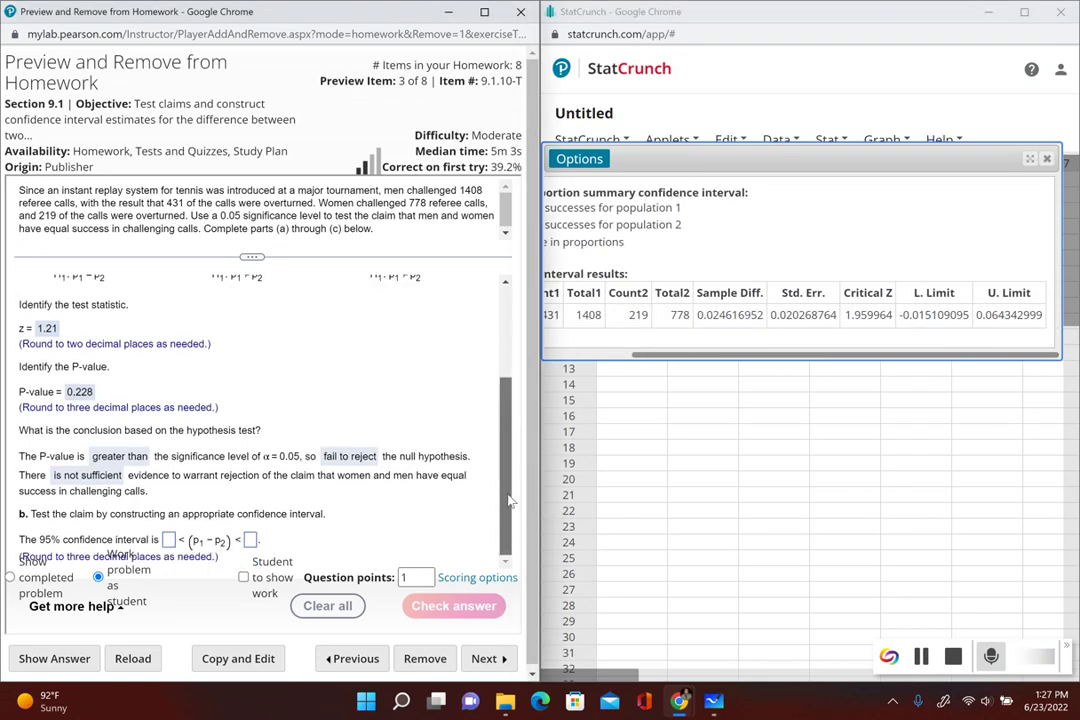
Enter −0.015 and 0.064 as the interval limits and have them checked correct.
click(169, 540)
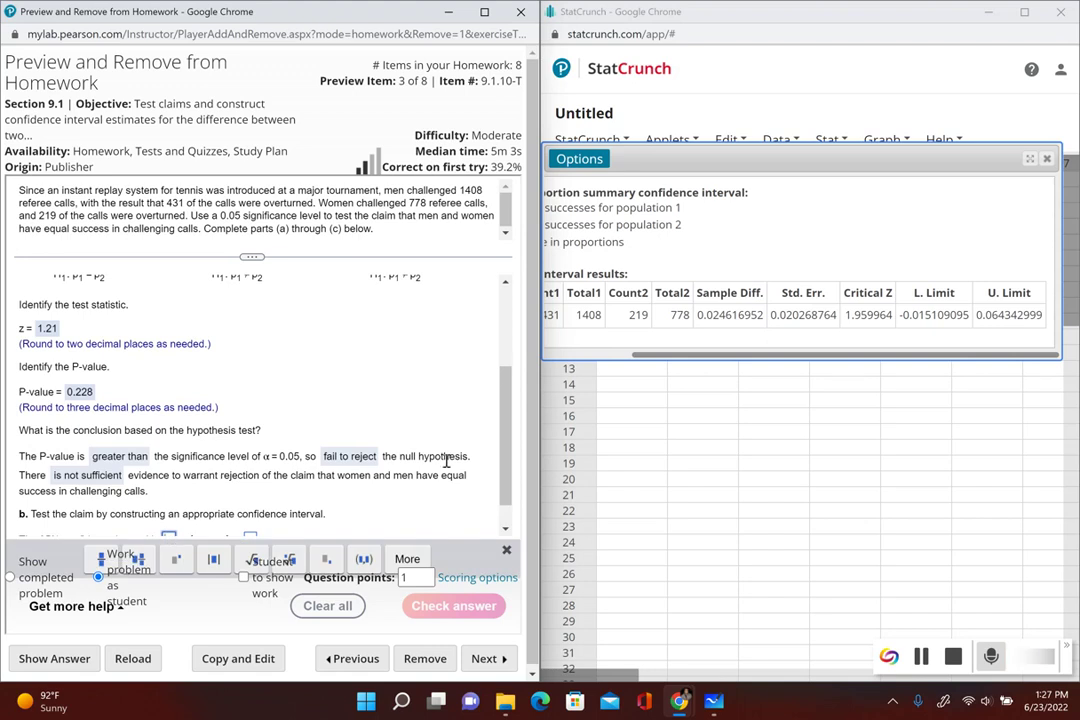
scroll(430, 380, down, 1)
click(169, 508)
text(-0.0)
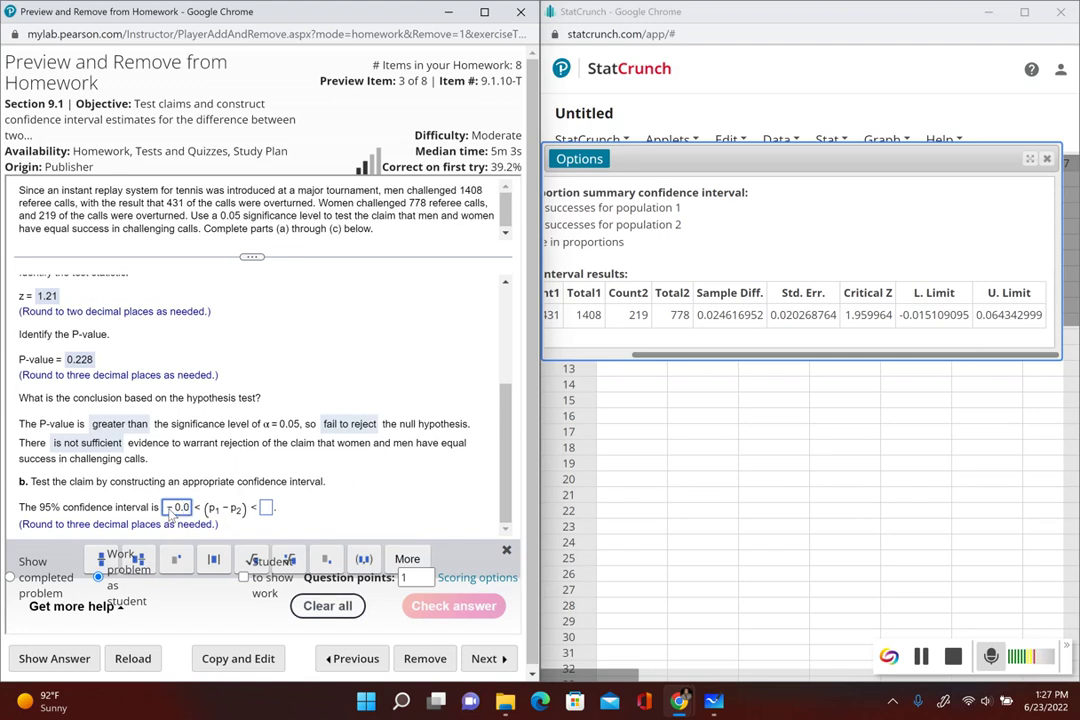
text(15)
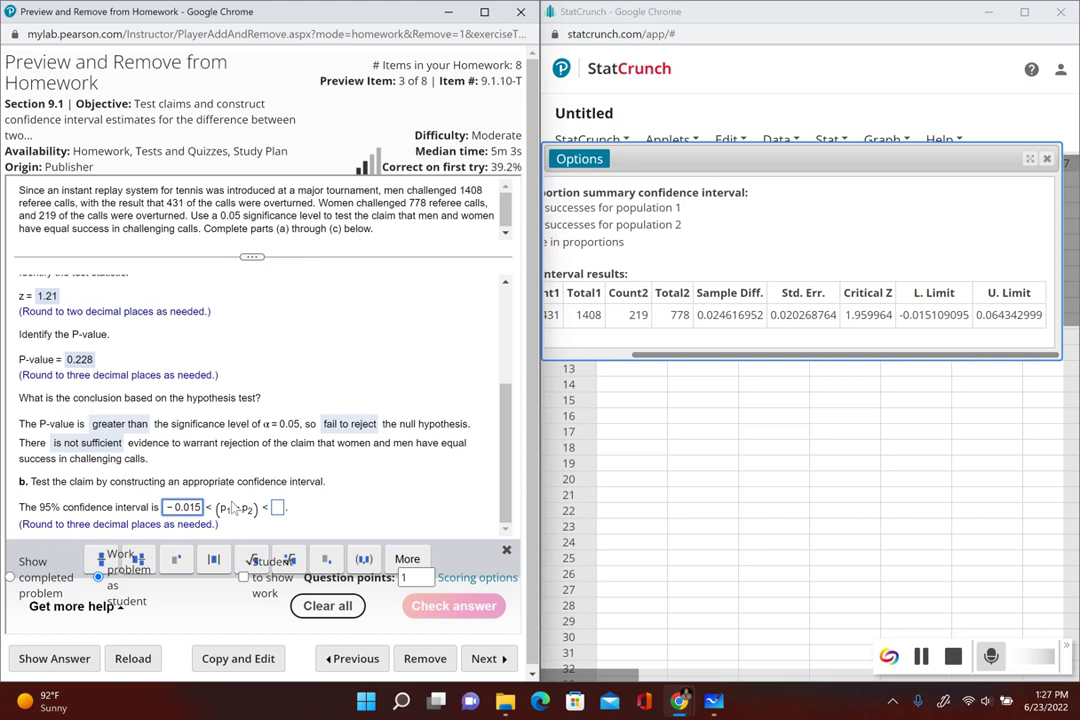
click(277, 508)
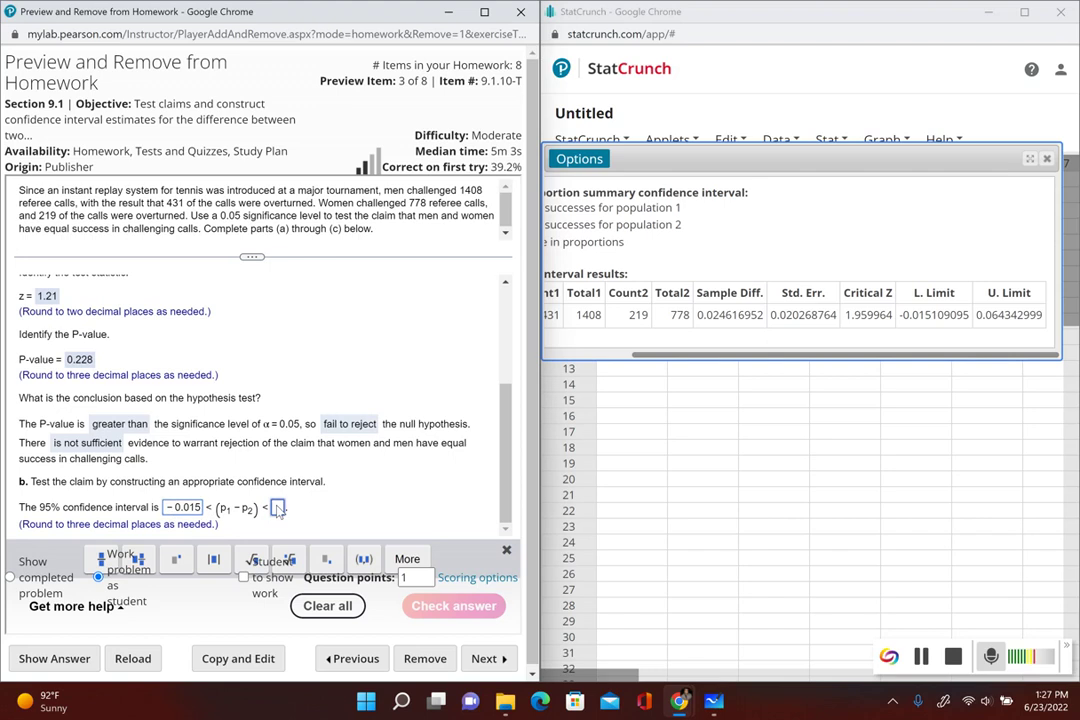
text(0.0)
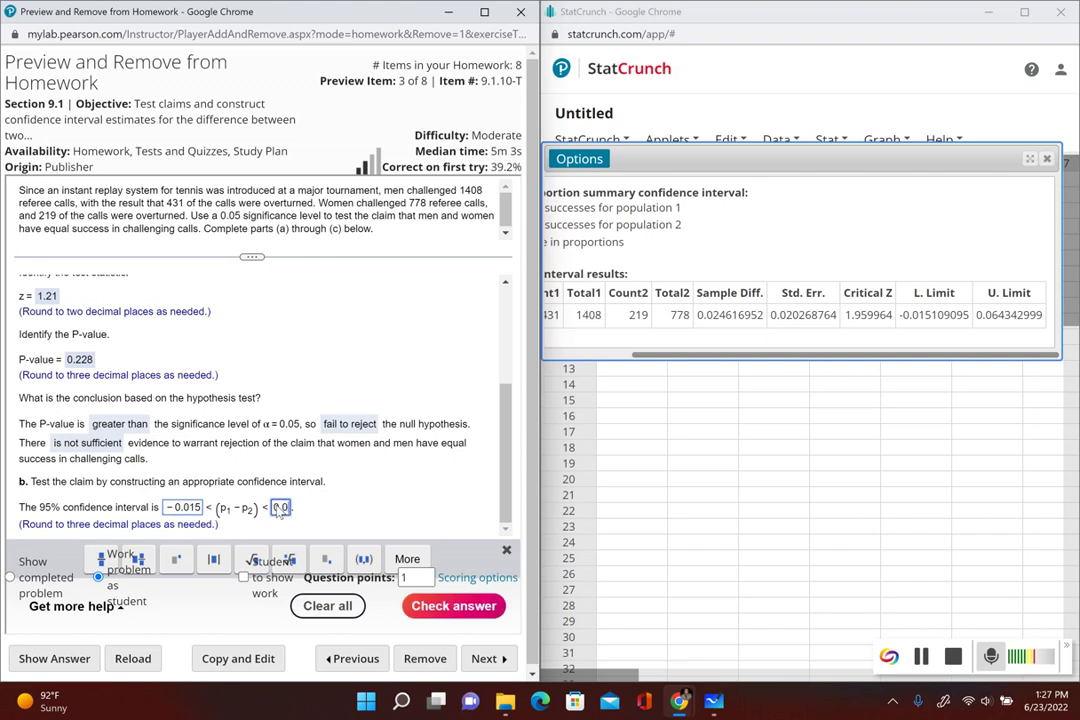
text(64)
key(Return)
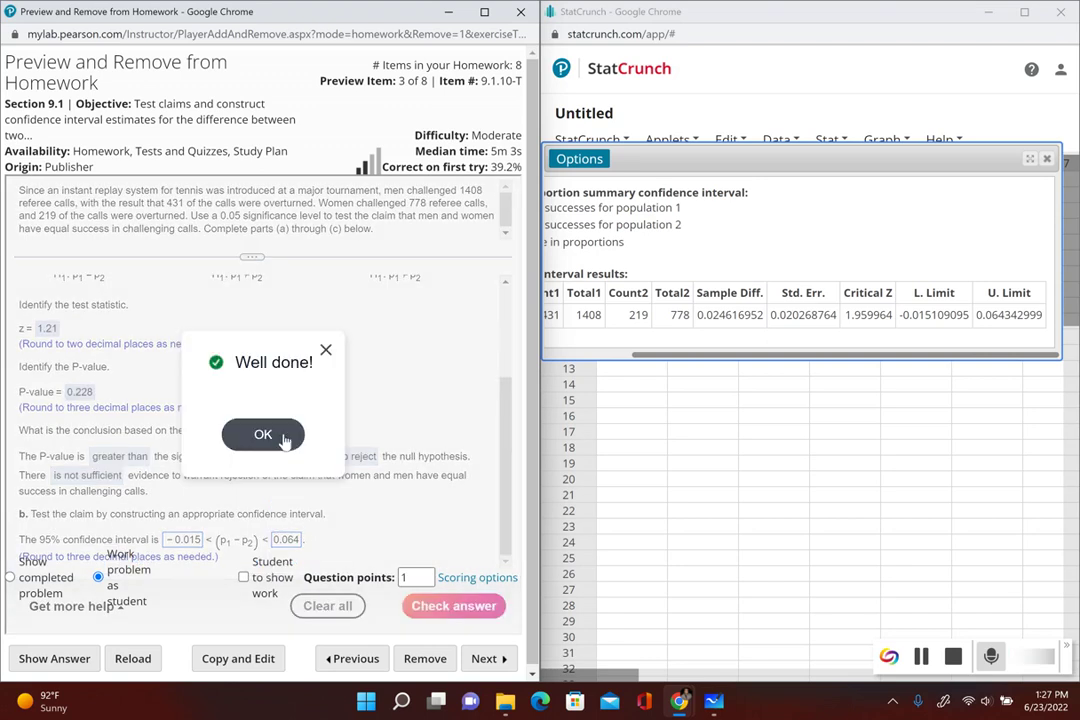
click(263, 435)
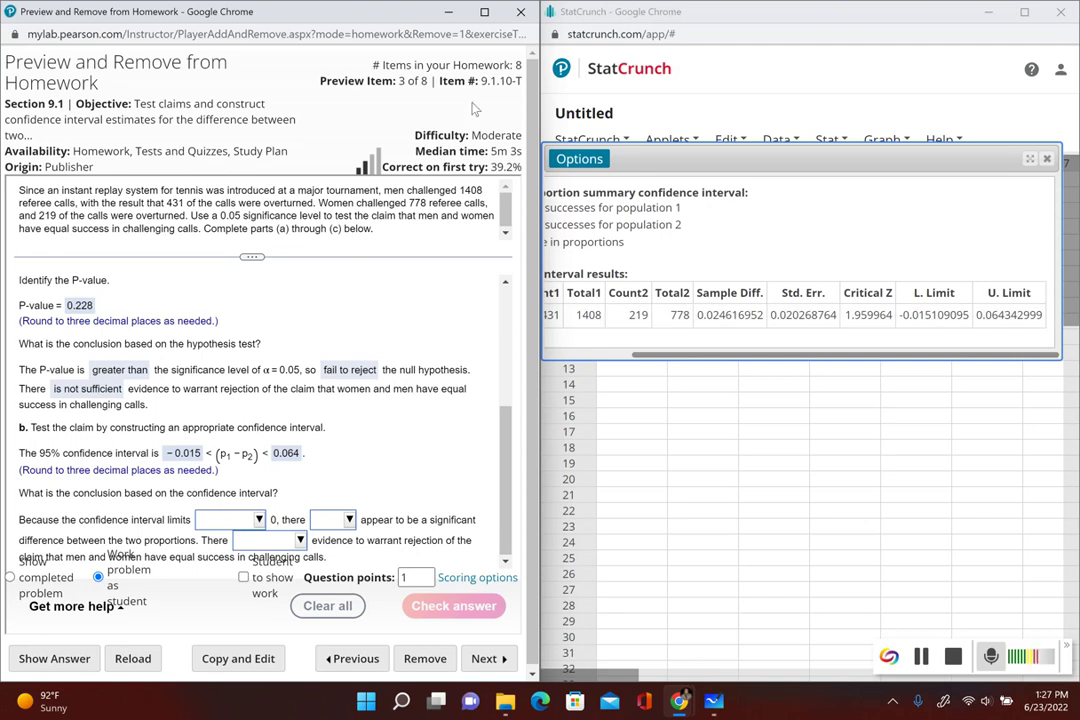
click(484, 12)
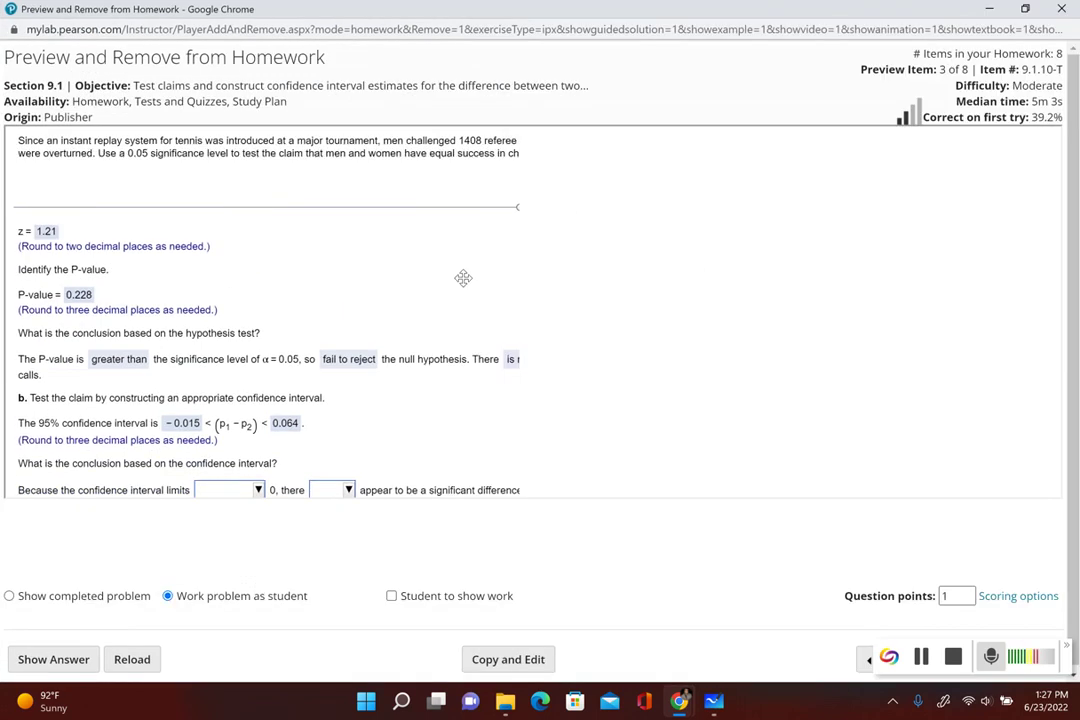
Select include, does not, and is not sufficient for the interval conclusion, then check it.
scroll(300, 392, down, 2)
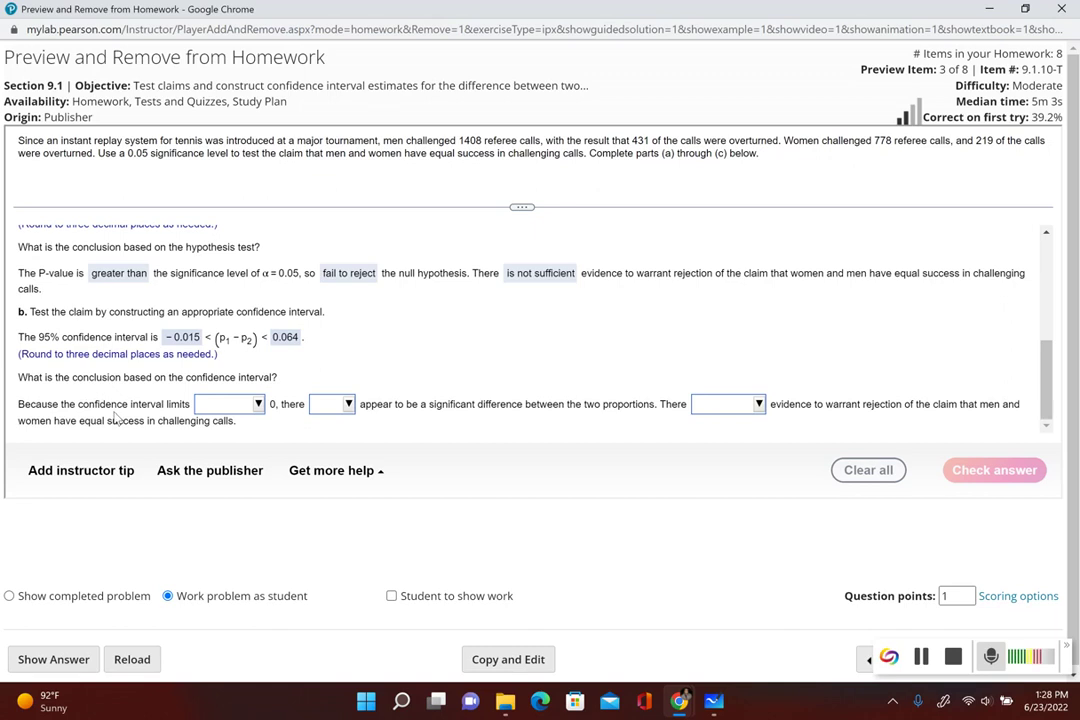
click(258, 404)
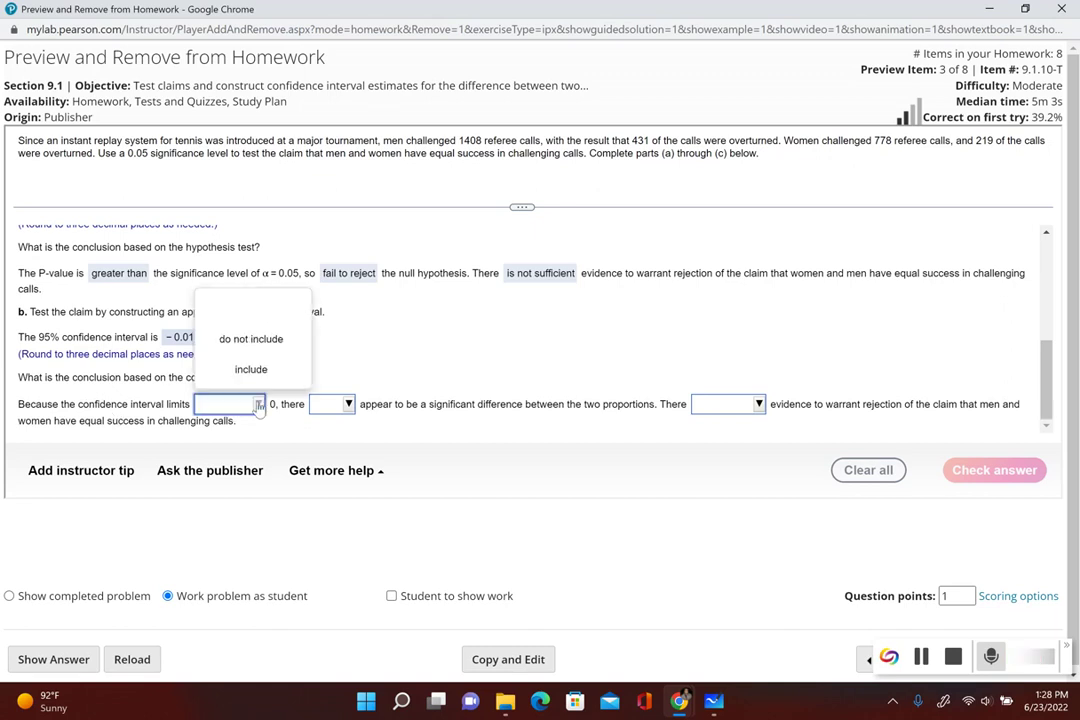
click(251, 369)
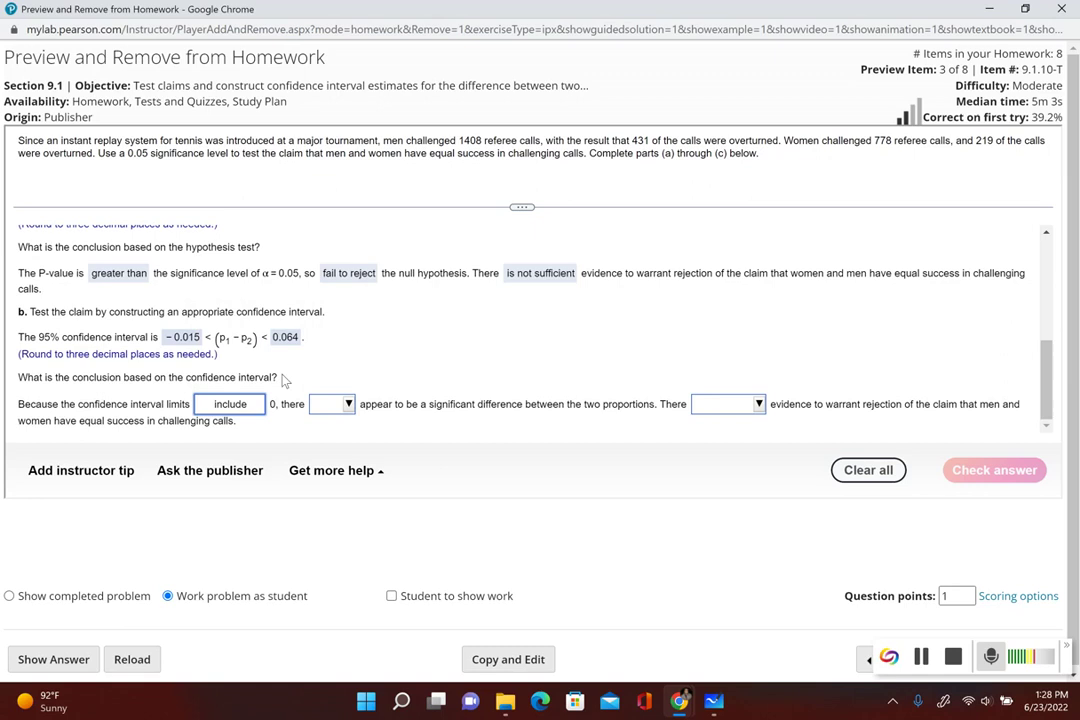
click(348, 406)
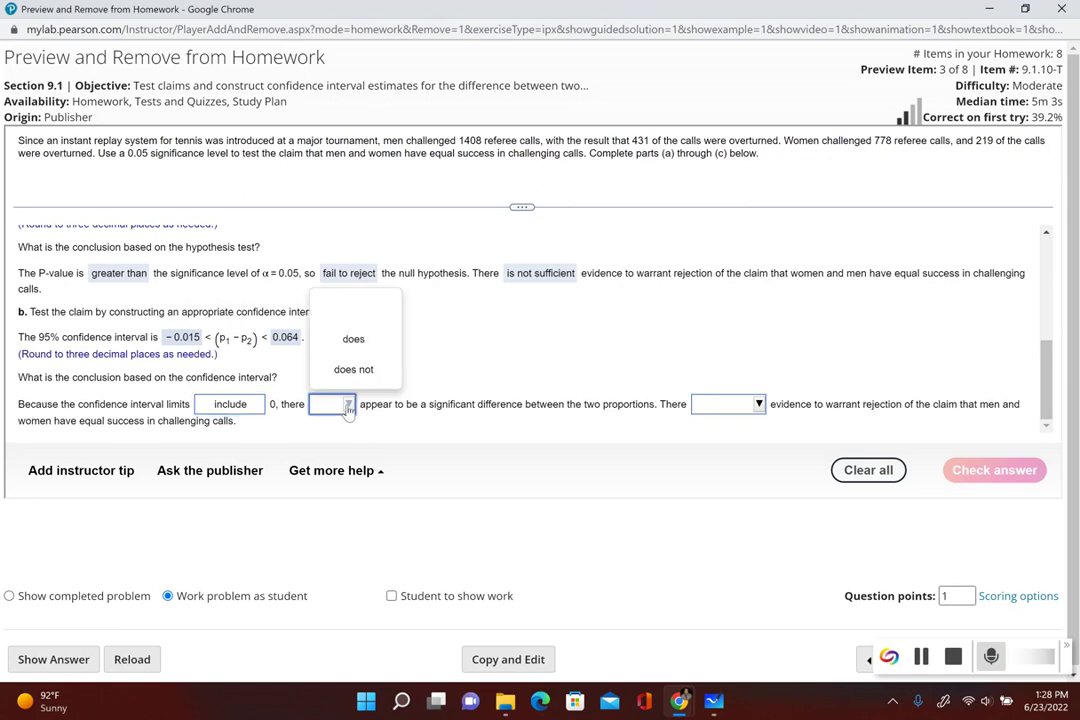
click(361, 371)
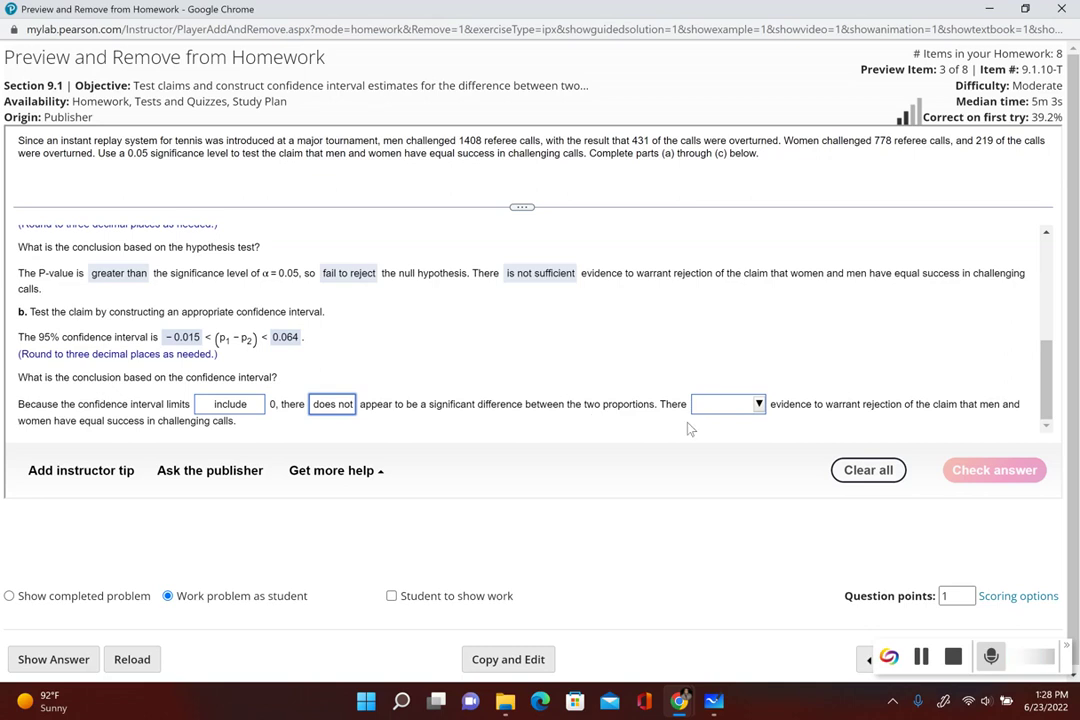
click(760, 404)
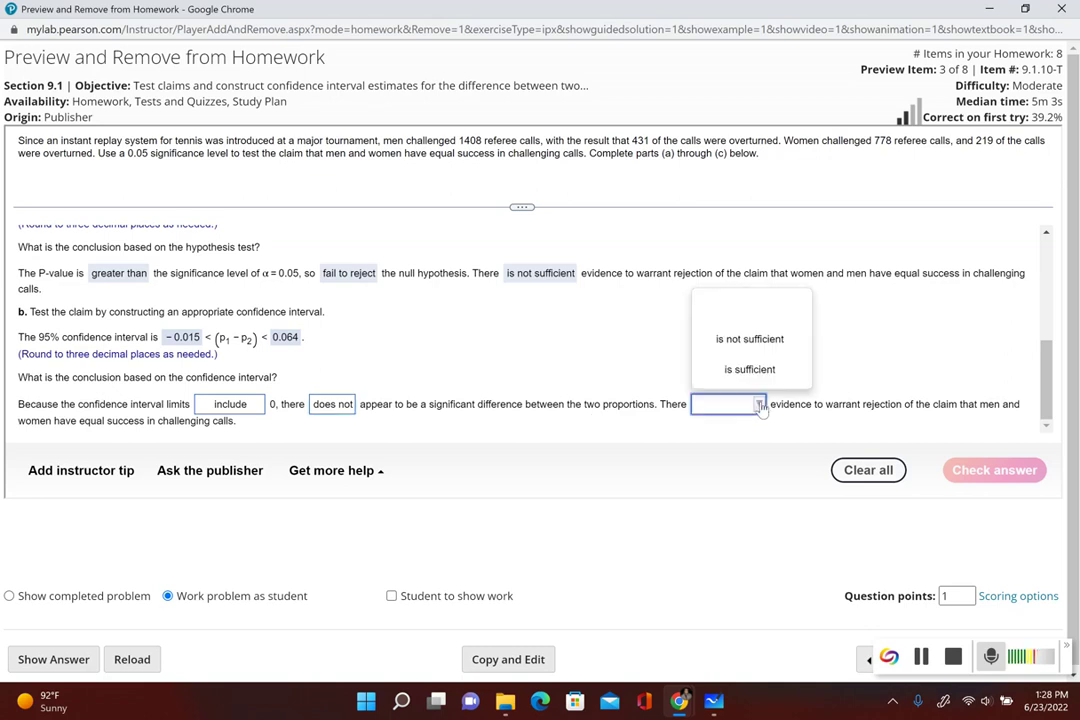
click(760, 340)
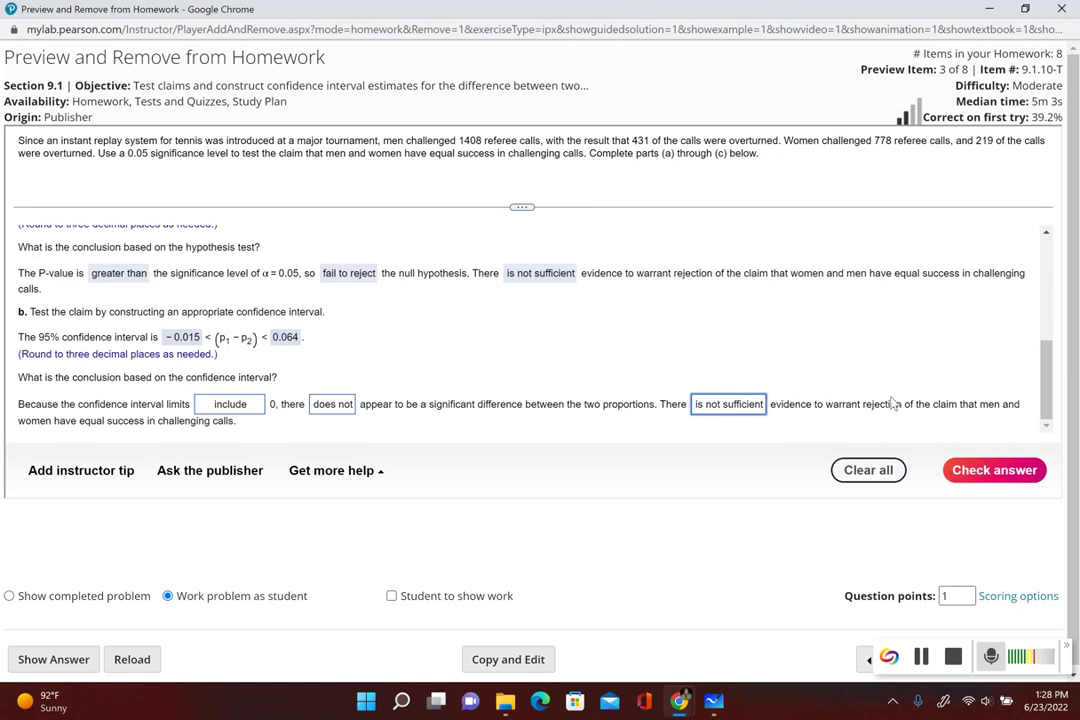
click(995, 470)
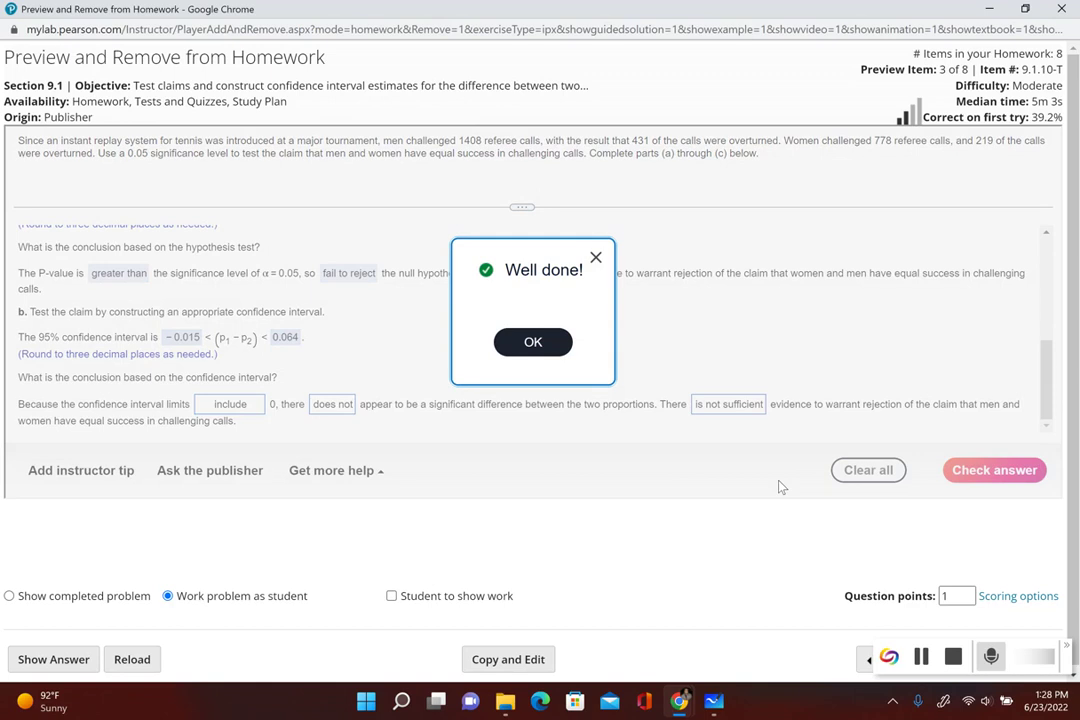
click(544, 346)
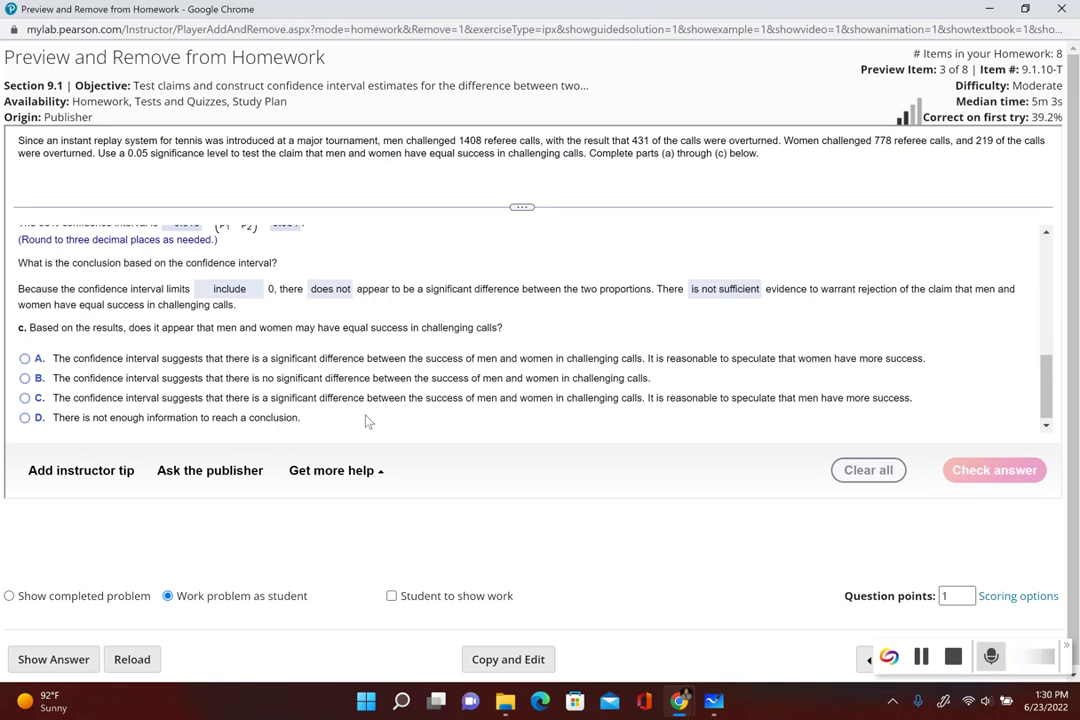
Answer part (c) with option B: no significant difference between men's and women's challenge success.
click(24, 378)
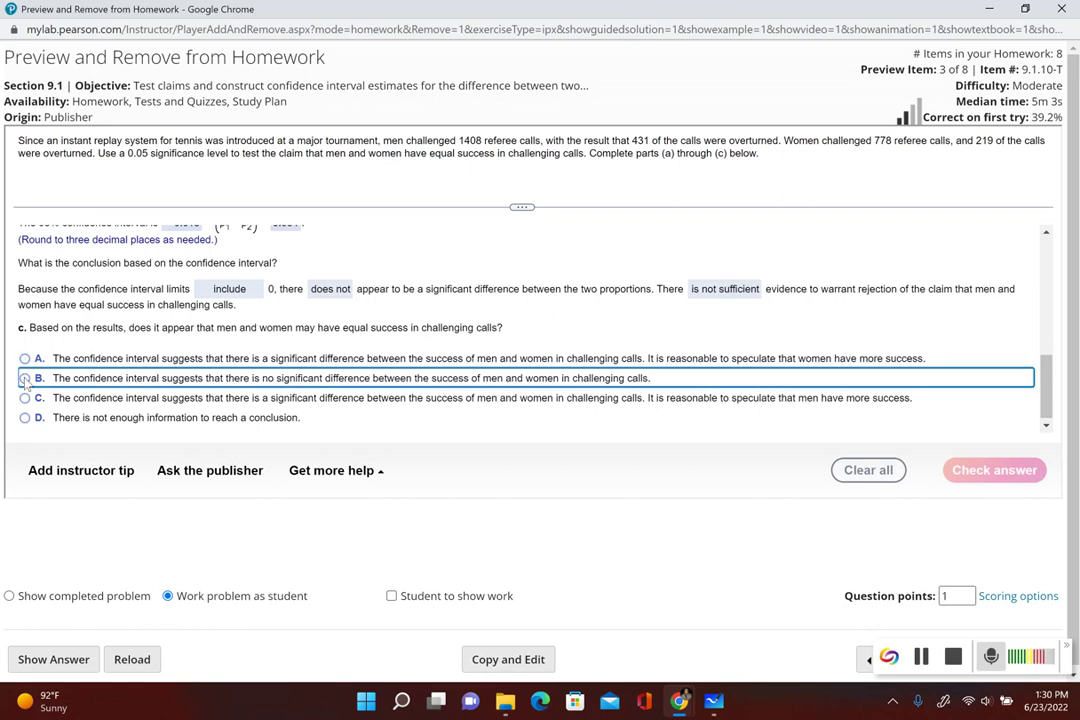